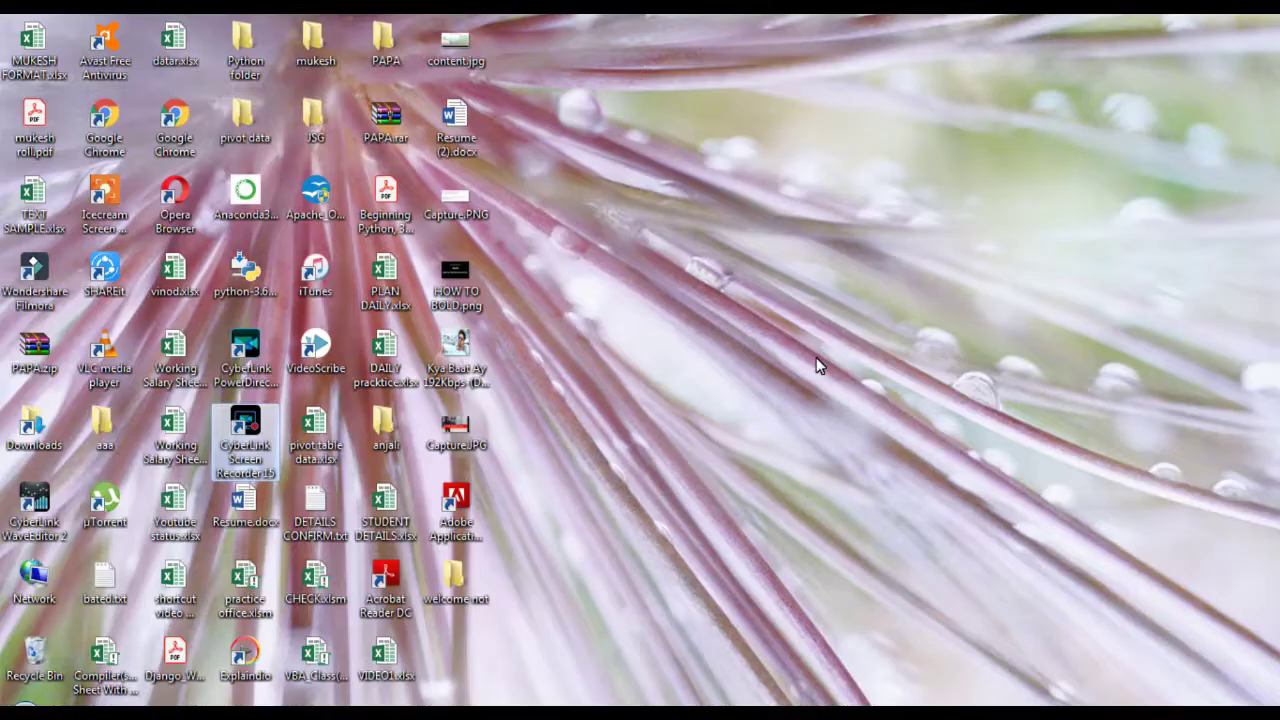
Open the 'welcome not' folder maximized and launch Book1.xlsm from it
click(476, 573)
double_click(476, 573)
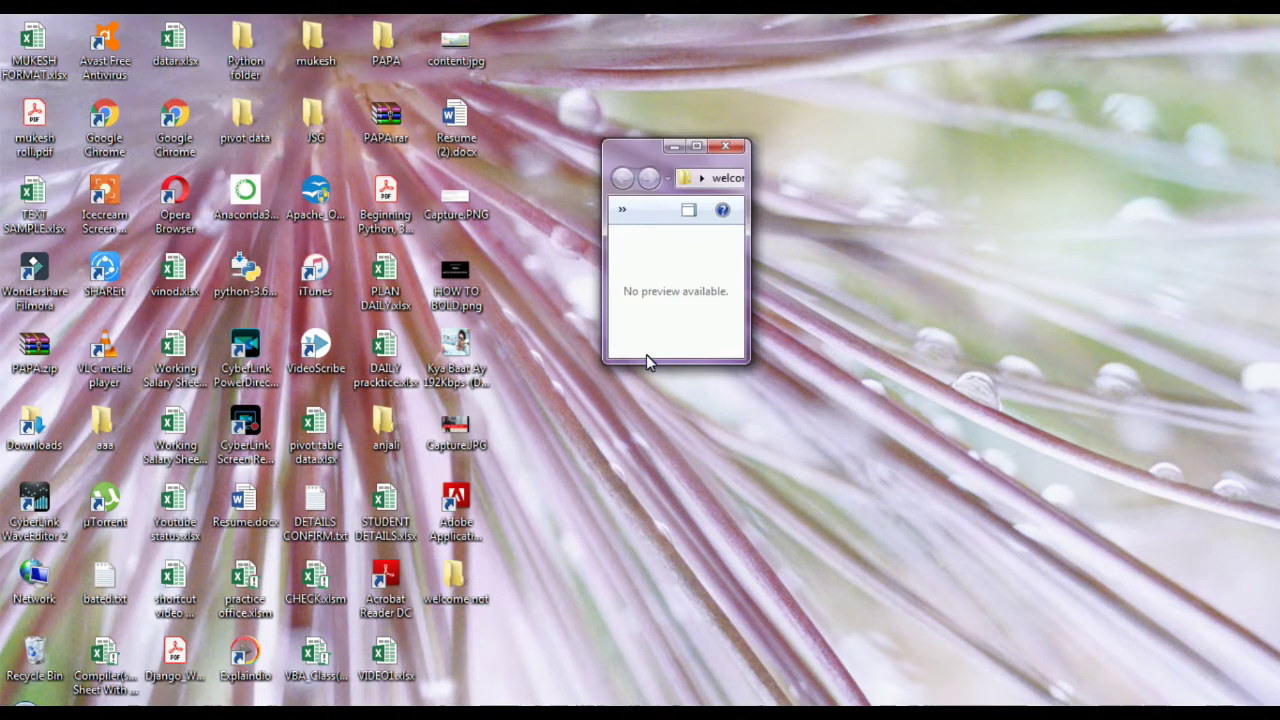
key(alt+space)
key(x)
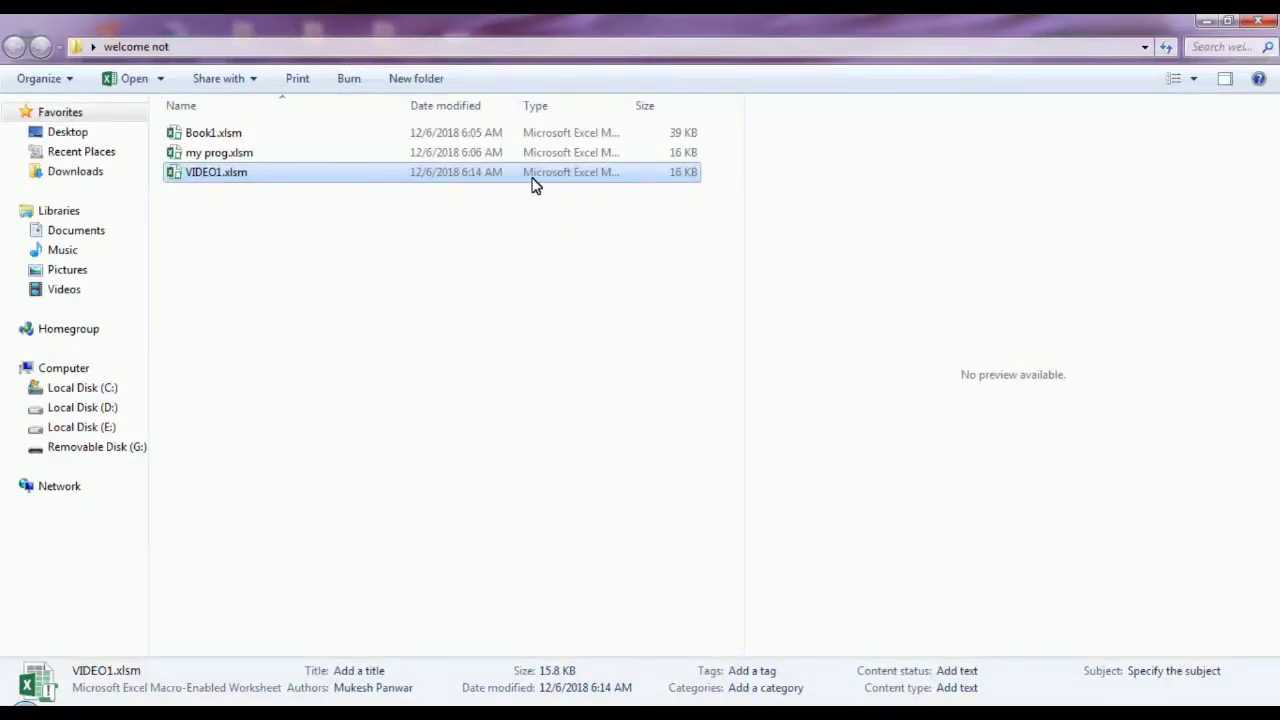
double_click(365, 140)
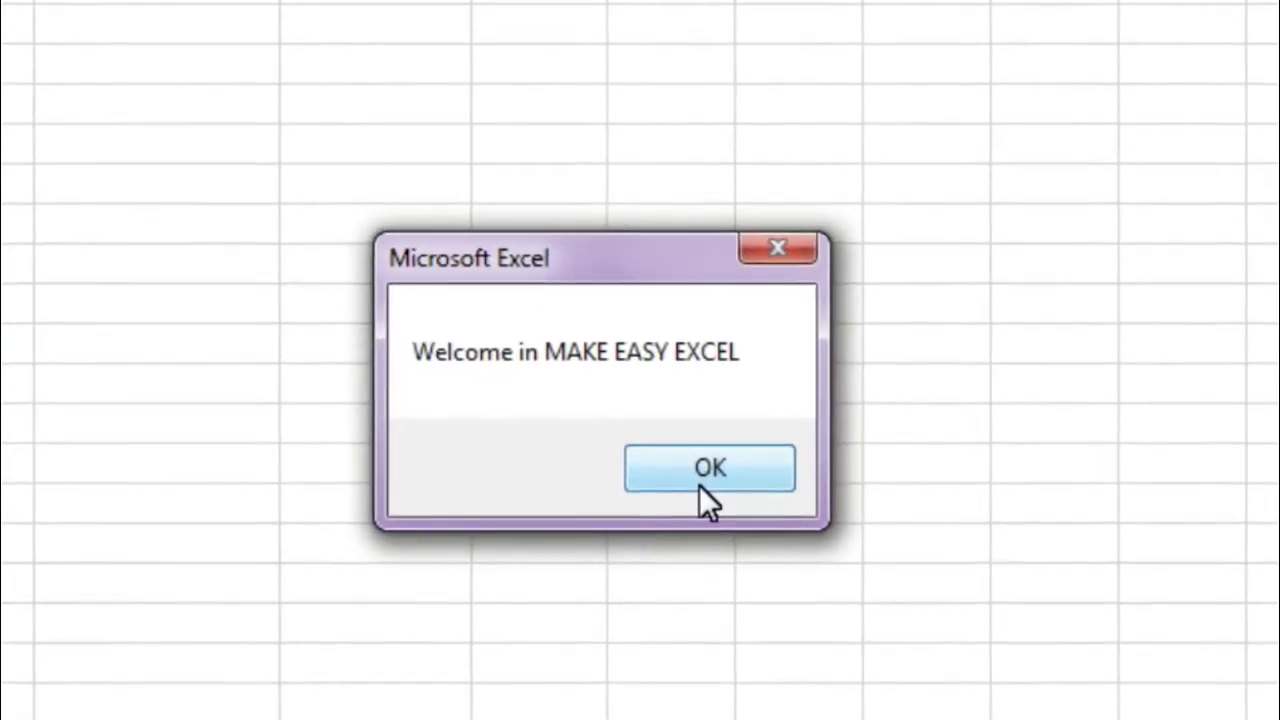
Dismiss Book1's welcome message, enter 'SS' in D8, and close the workbook
click(714, 490)
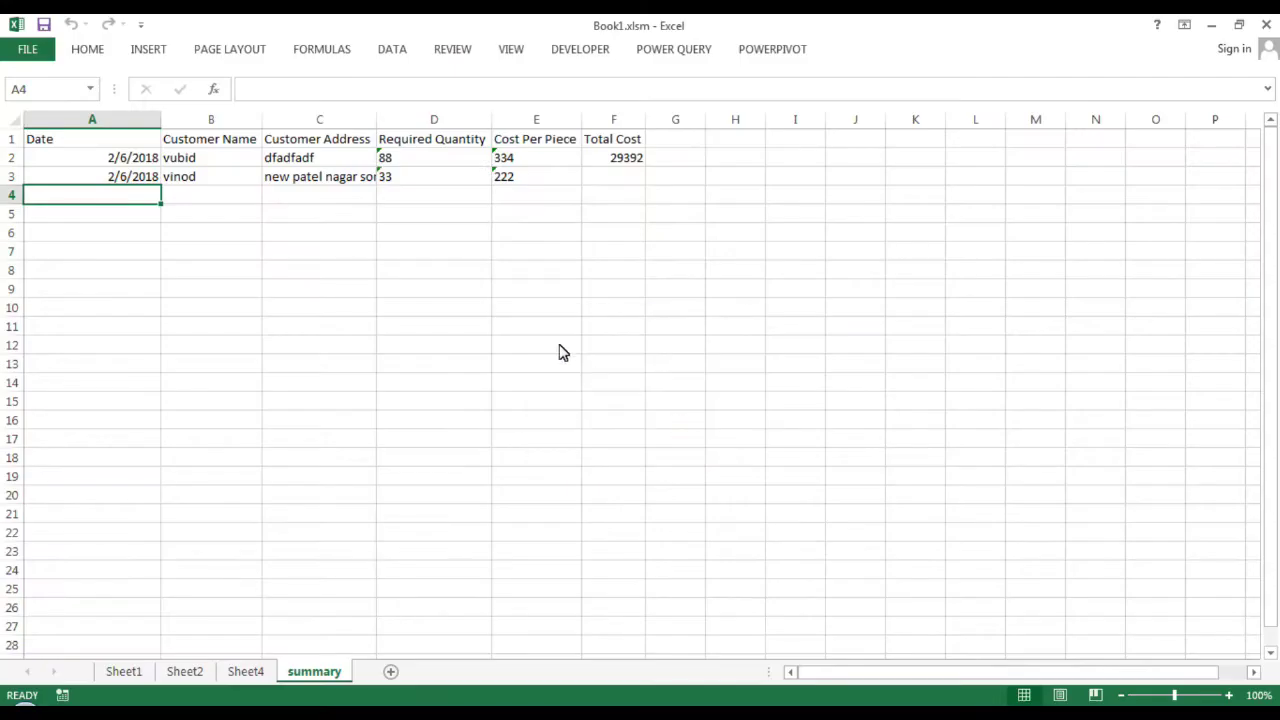
click(474, 272)
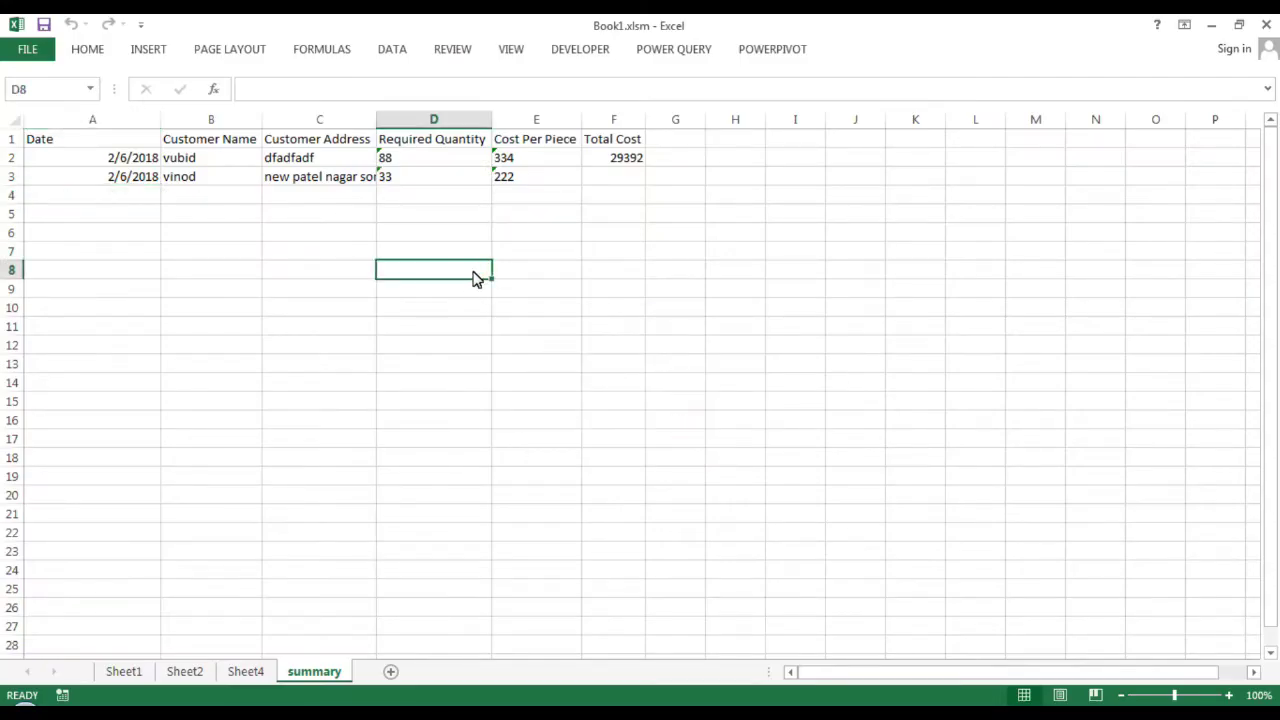
text(SS)
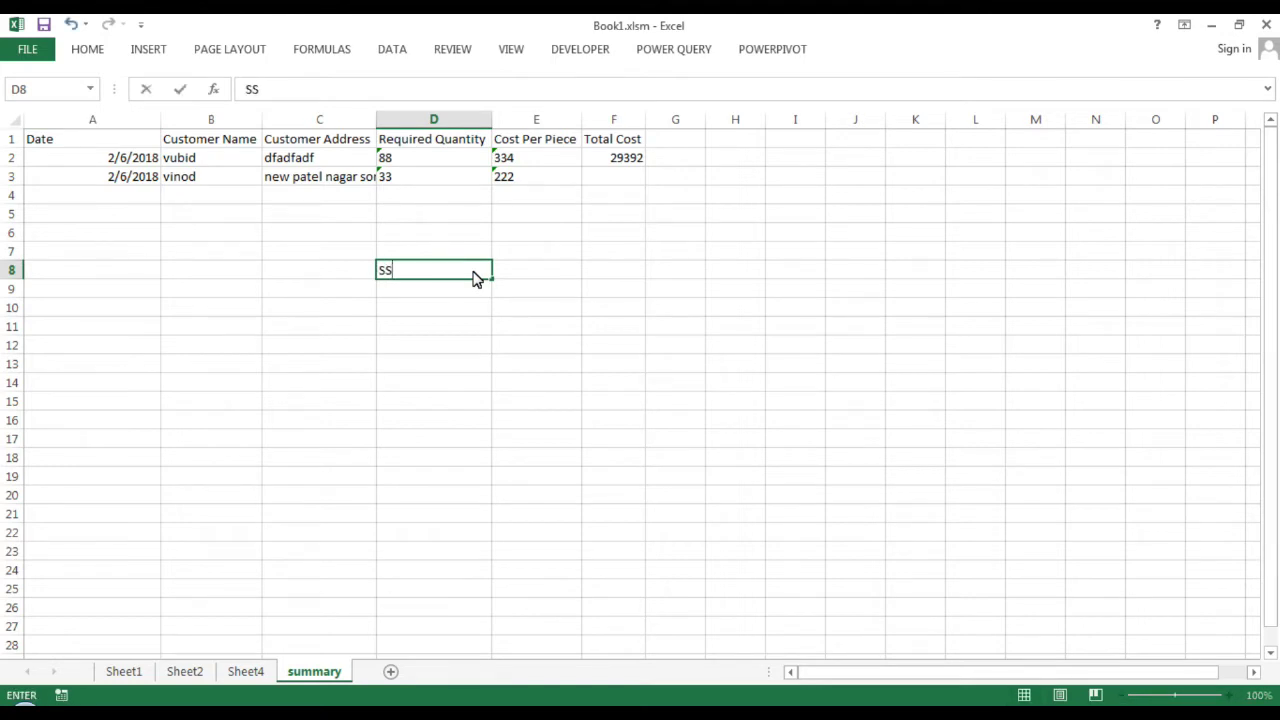
key(Return)
key(alt+F4)
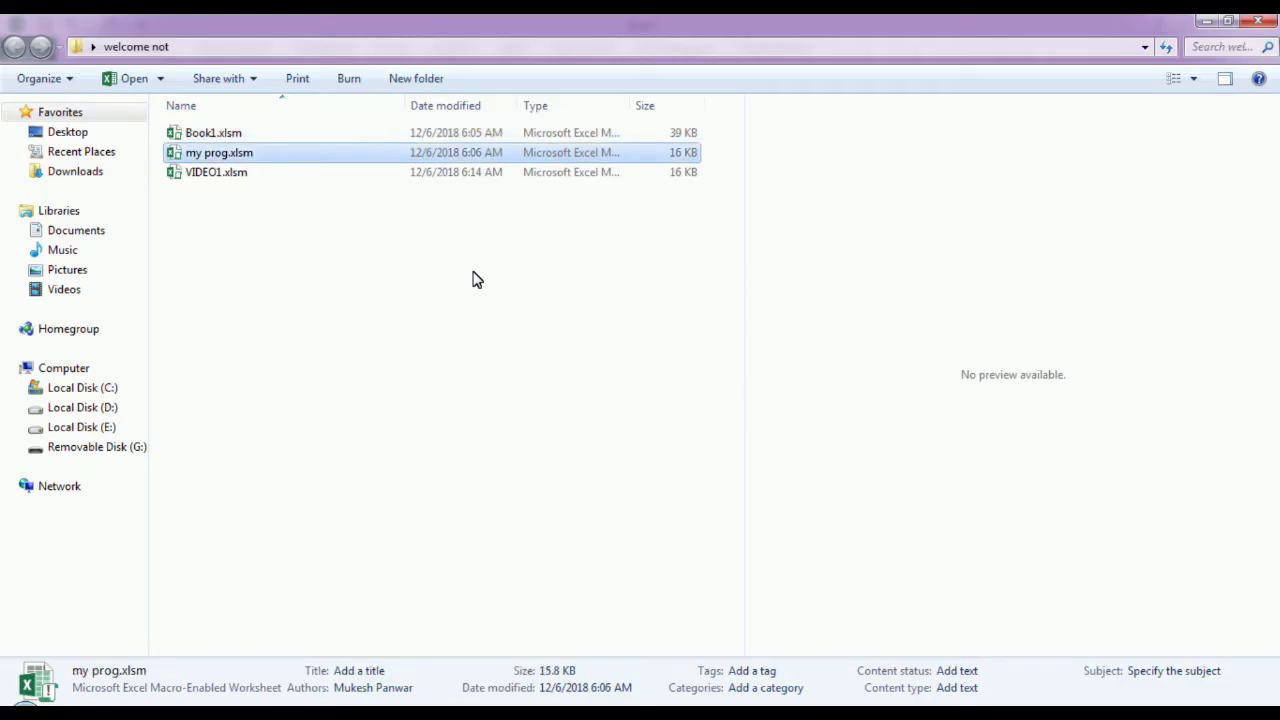
Open my prog.xlsm and then VIDEO1.xlsm, dismissing each workbook's greeting message
key(Return)
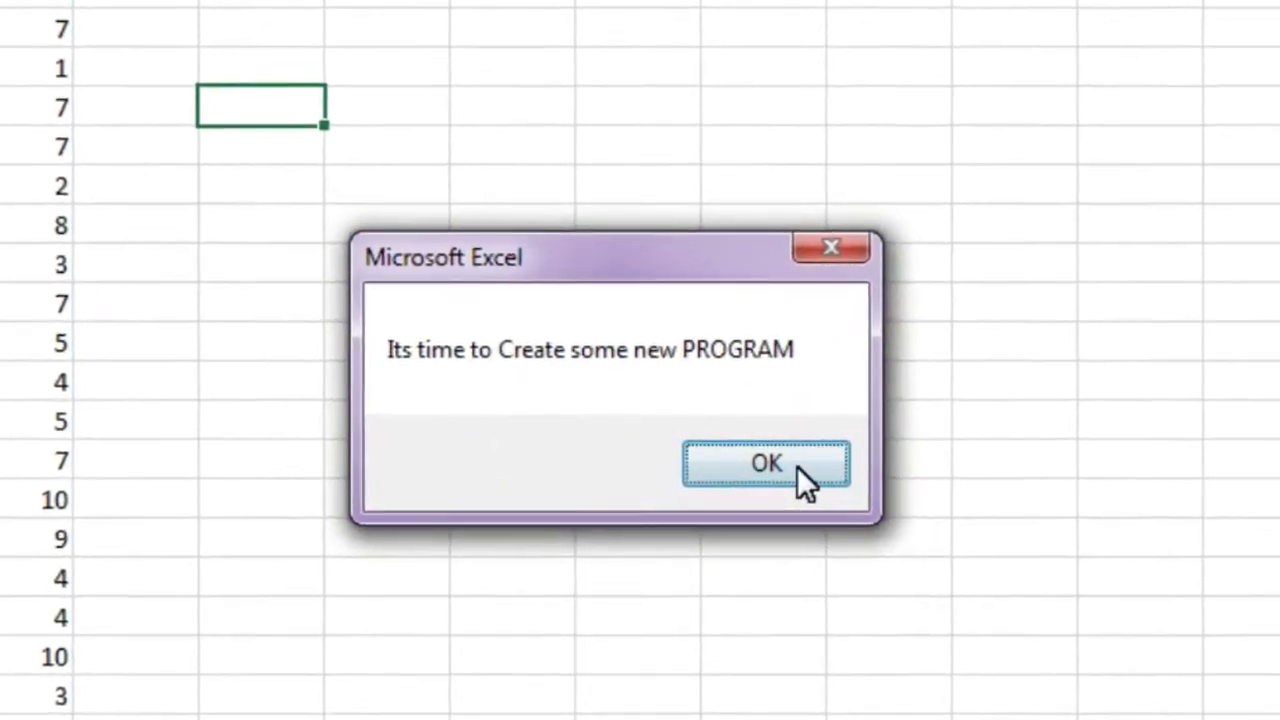
click(765, 458)
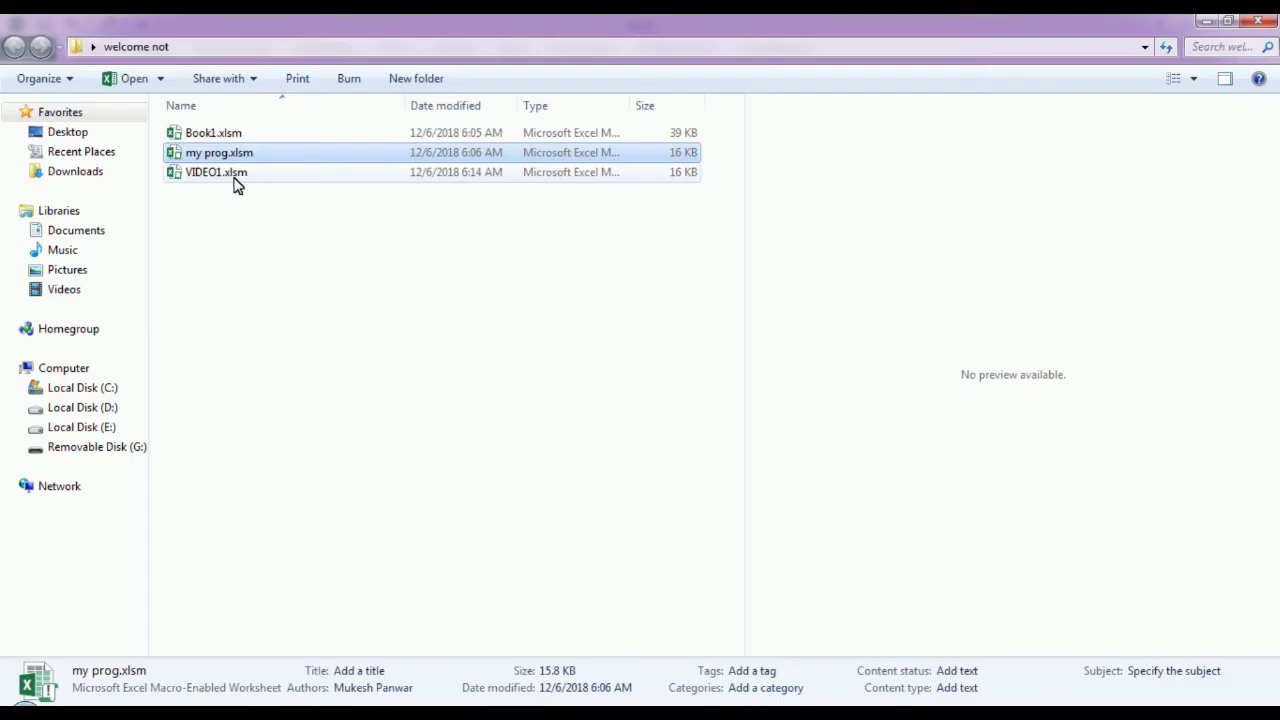
double_click(234, 176)
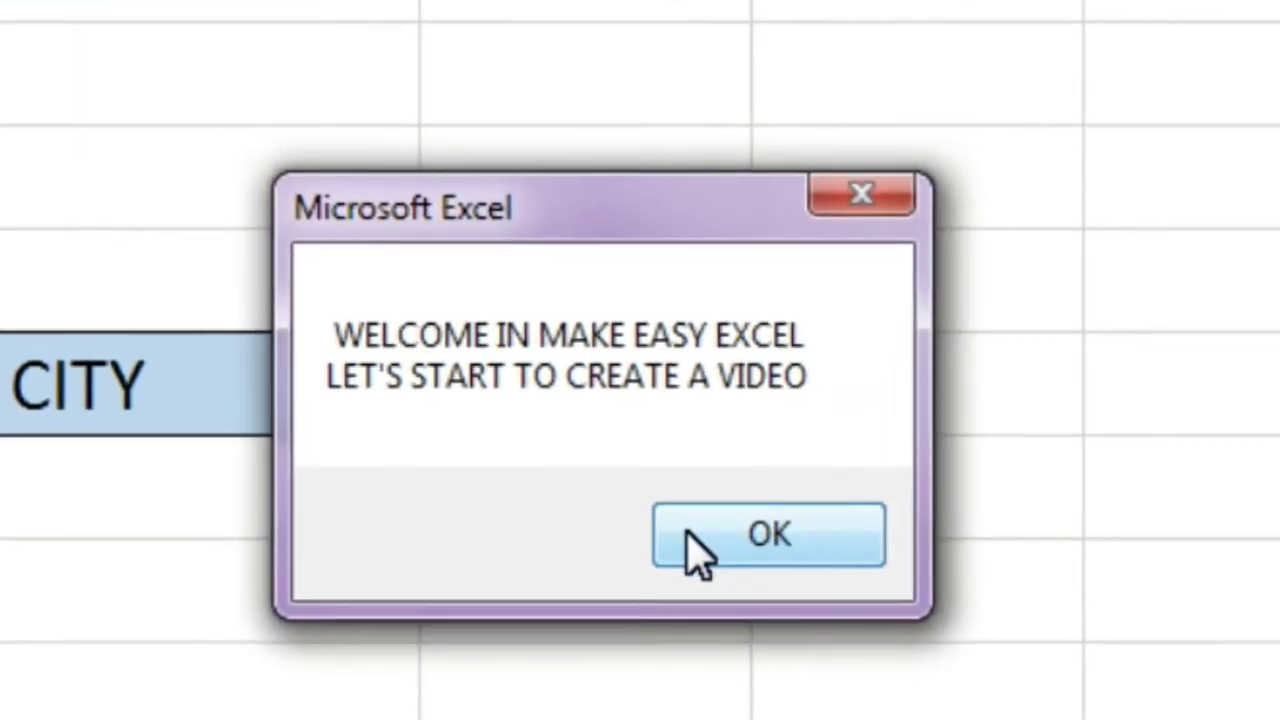
click(688, 532)
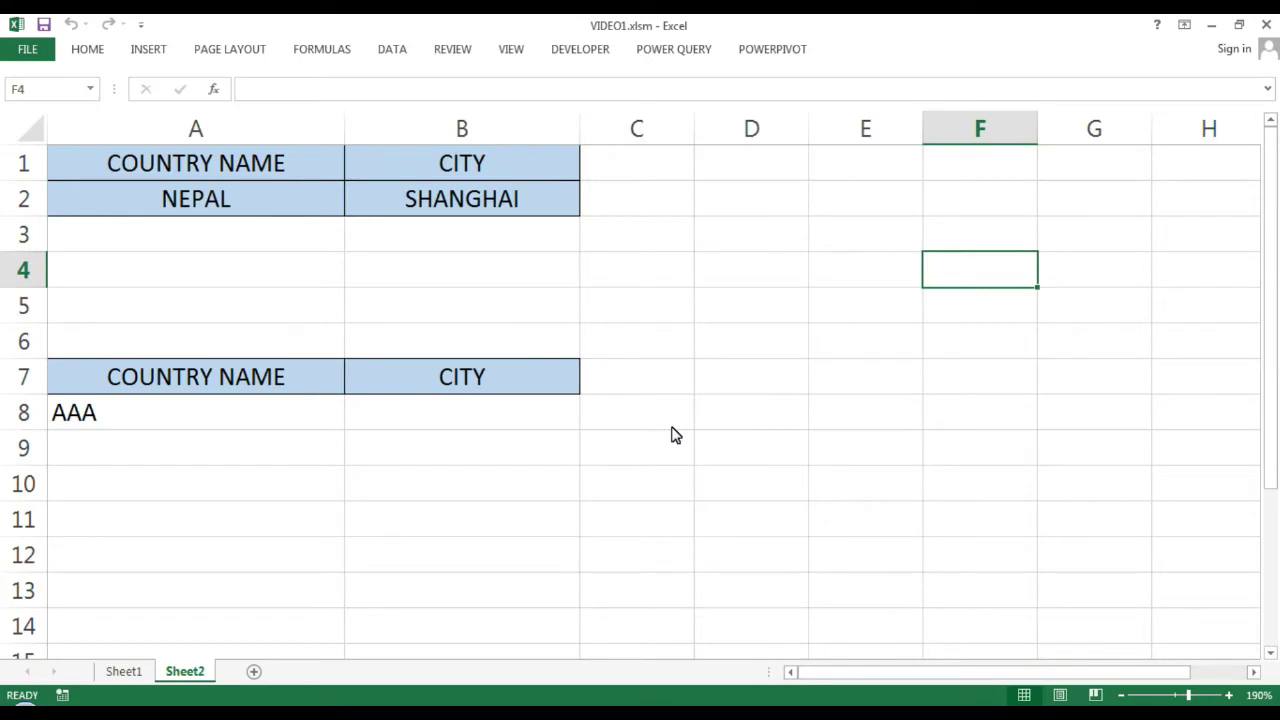
key(alt+Tab)
key(alt+Tab)
Close the VIDEO1.xlsm workbook
key(alt)
key(Escape)
click(583, 417)
key(ctrl+w)
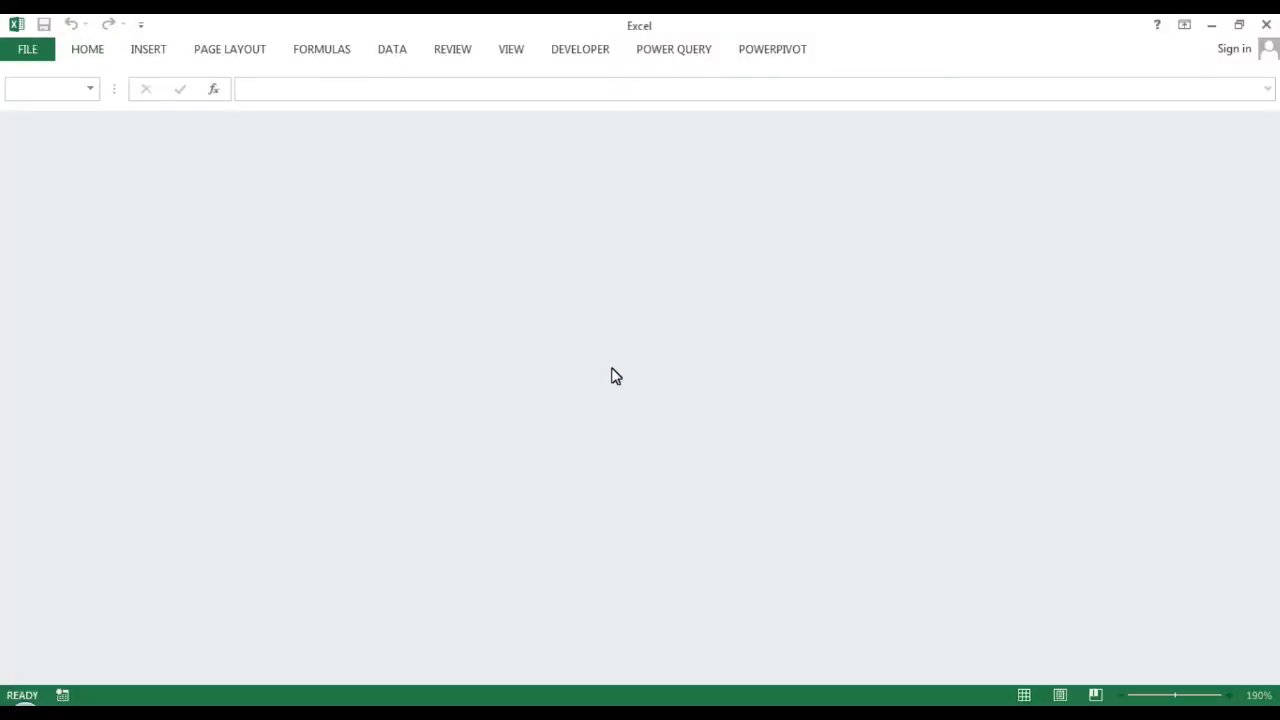
Create a new blank workbook Book1 and open its Visual Basic editor
key(ctrl+n)
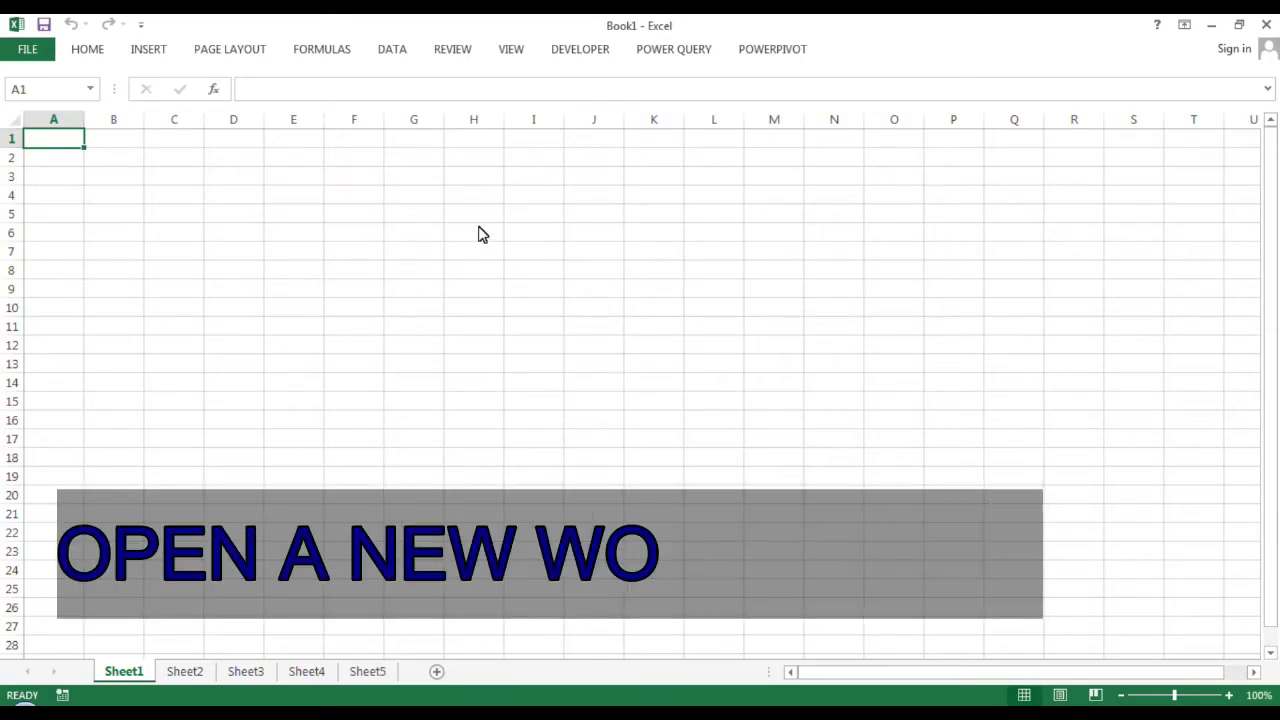
click(579, 57)
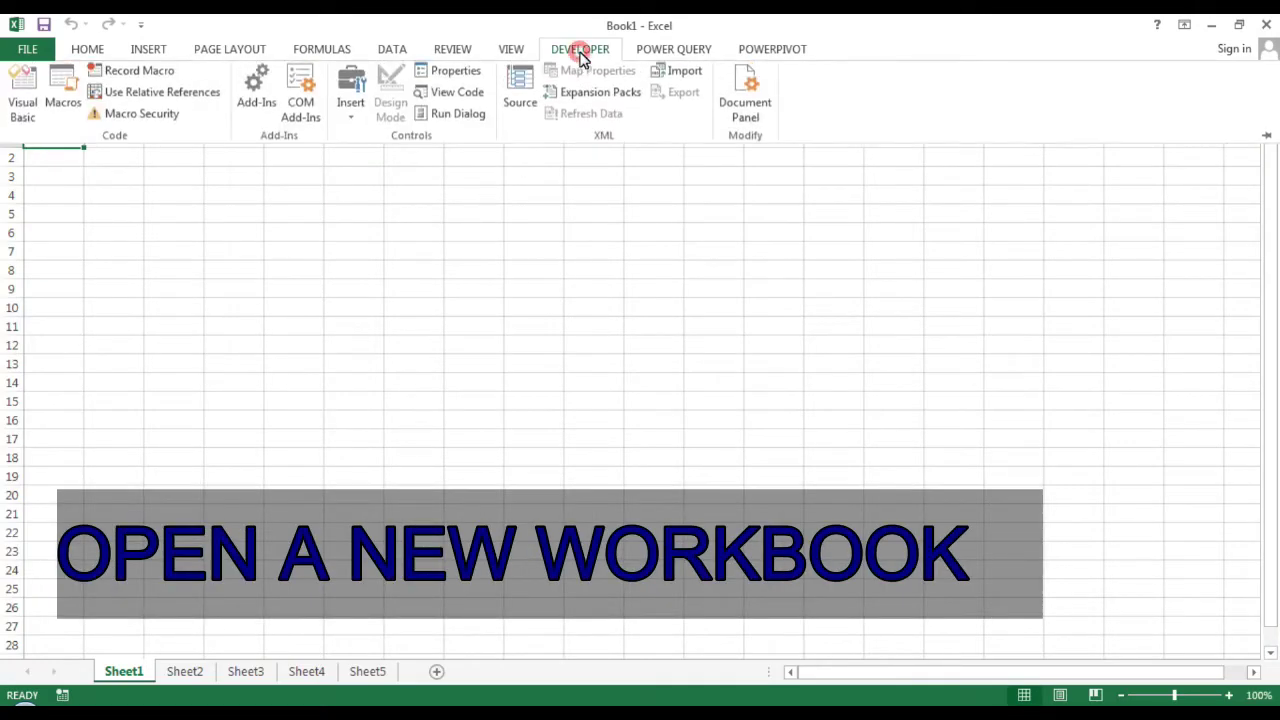
click(28, 115)
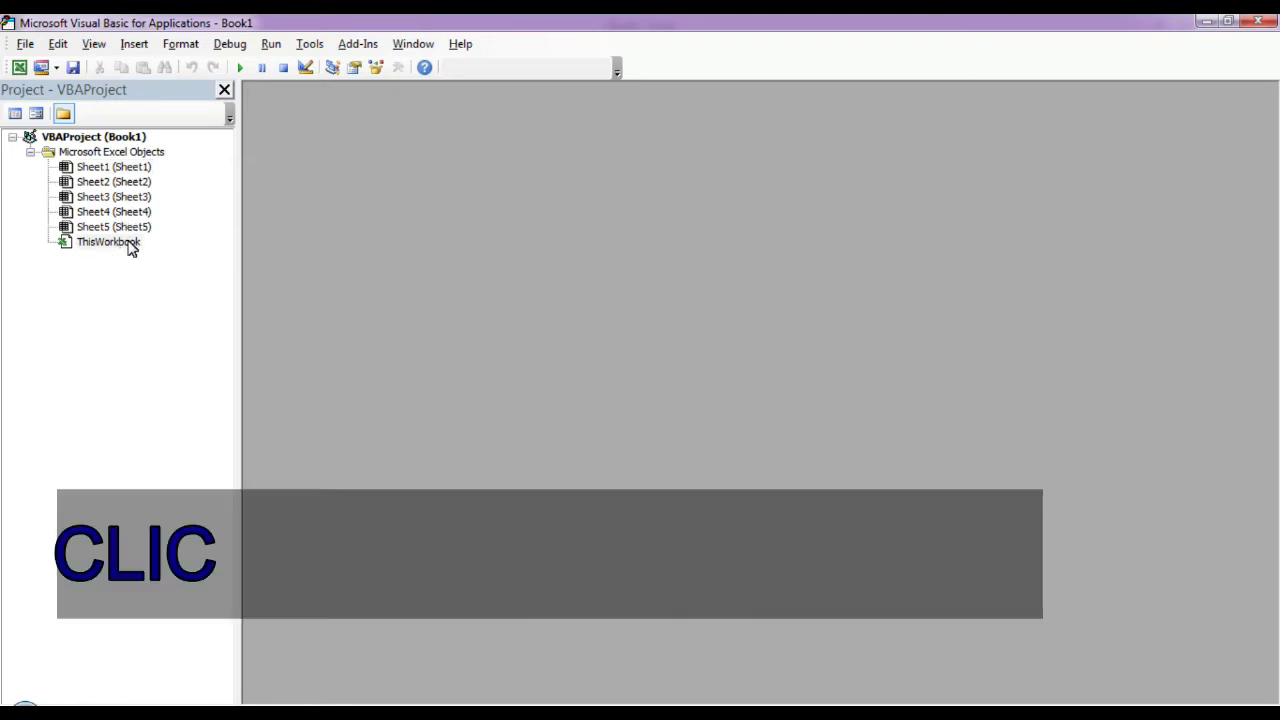
Open ThisWorkbook's code and insert an empty Workbook_Open procedure via the Workbook object
double_click(127, 244)
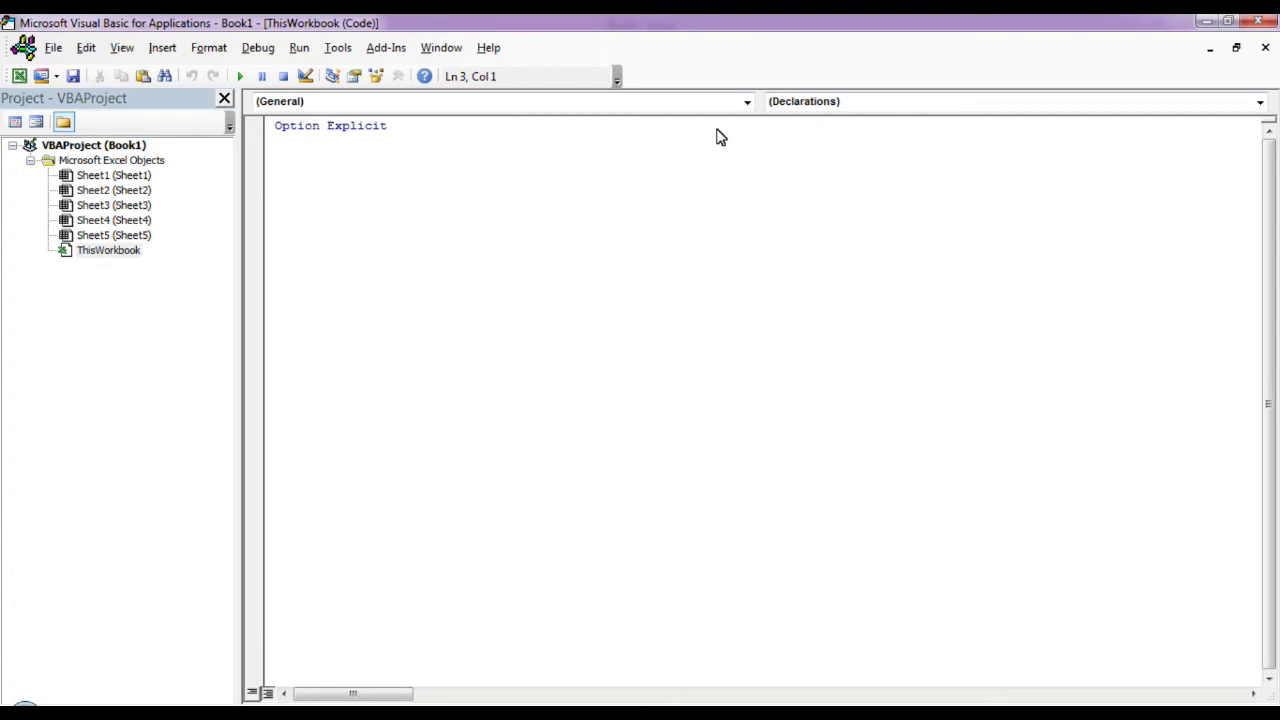
click(750, 104)
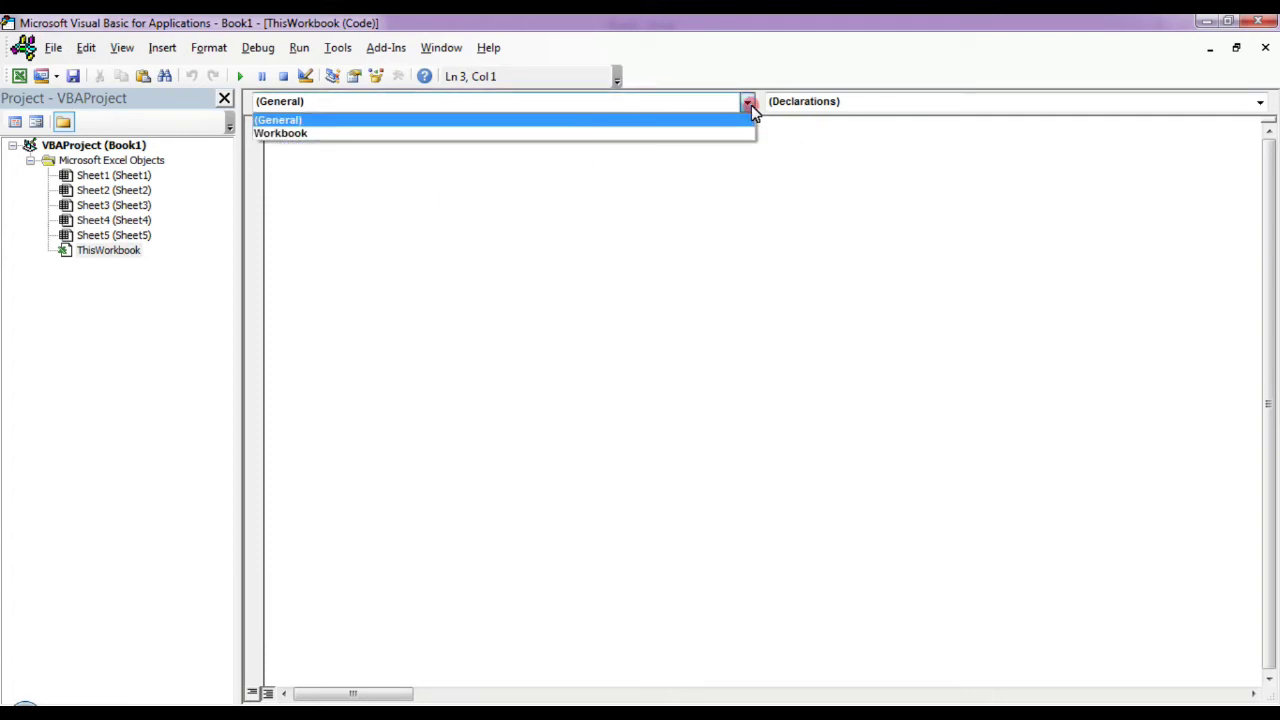
click(697, 134)
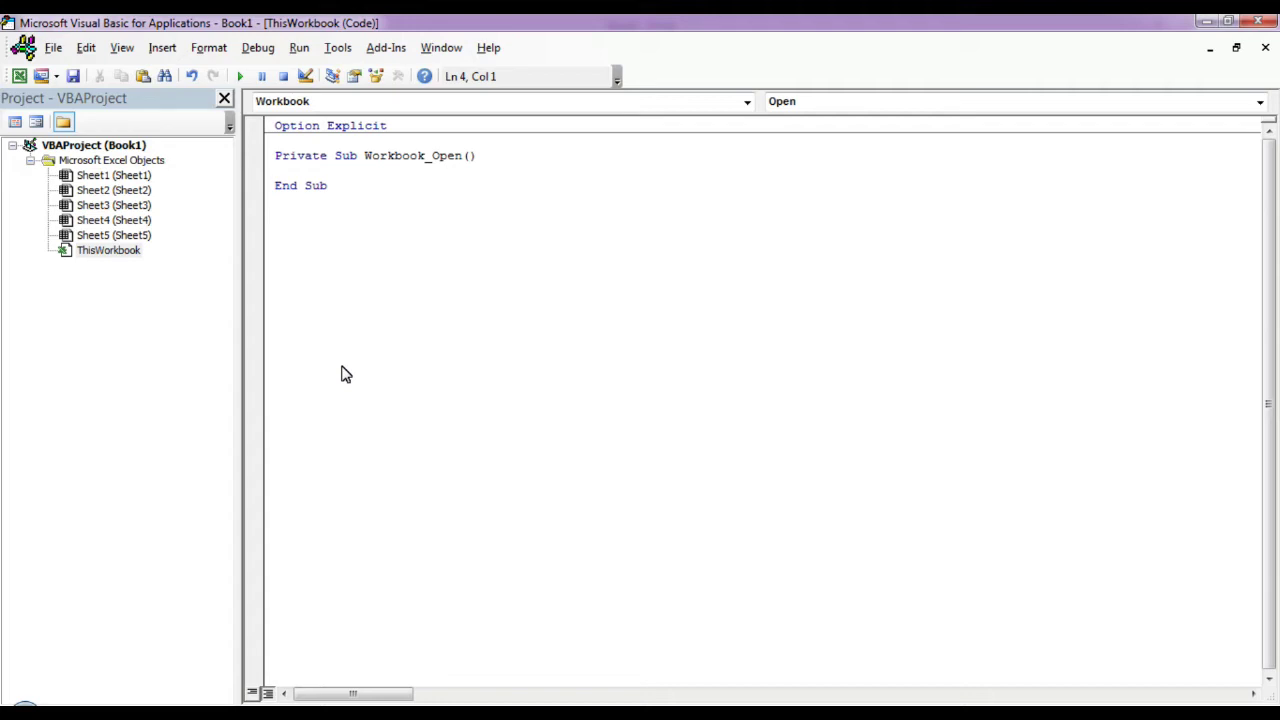
Launch Notepad from the Run prompt
key(super+r)
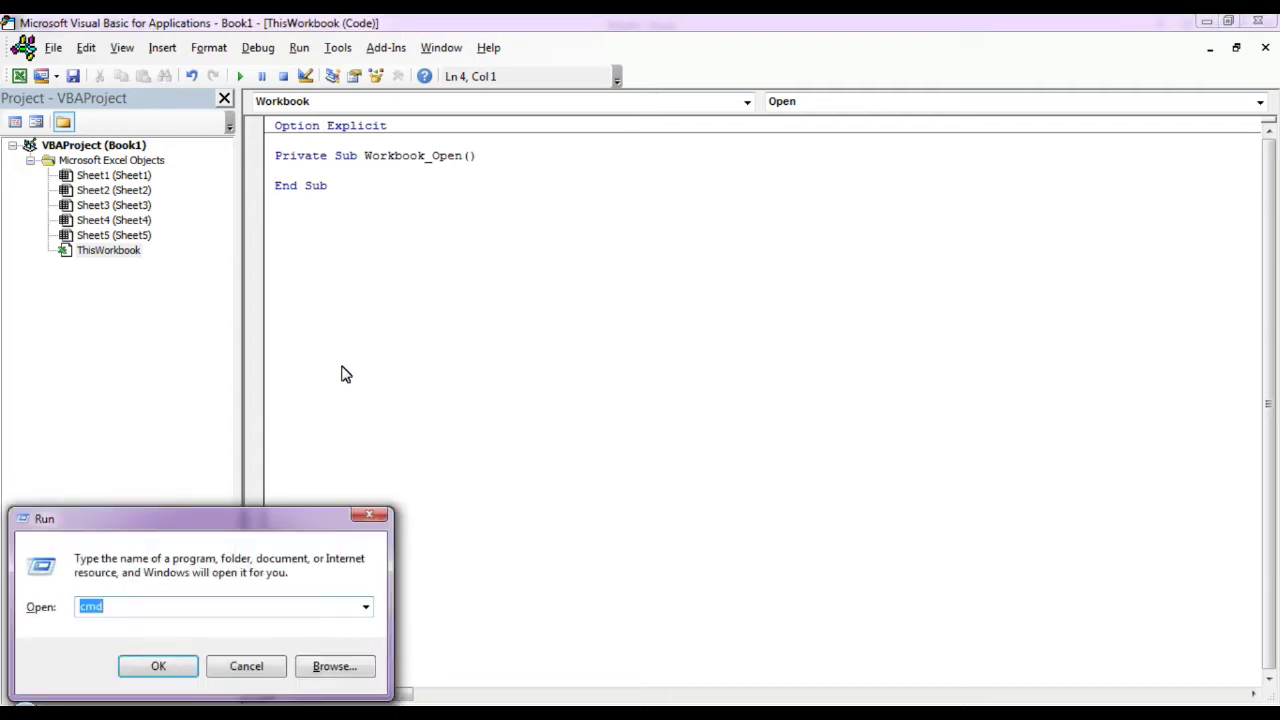
text(NOTEPA)
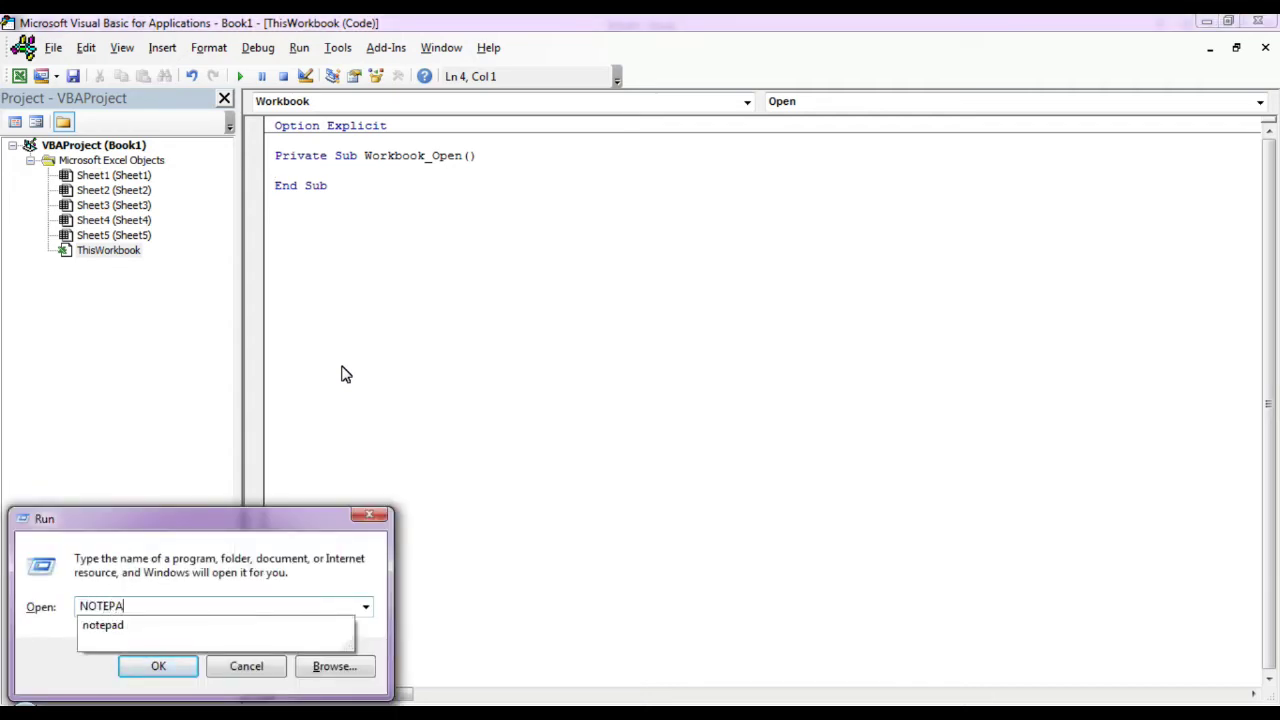
text(D)
key(Return)
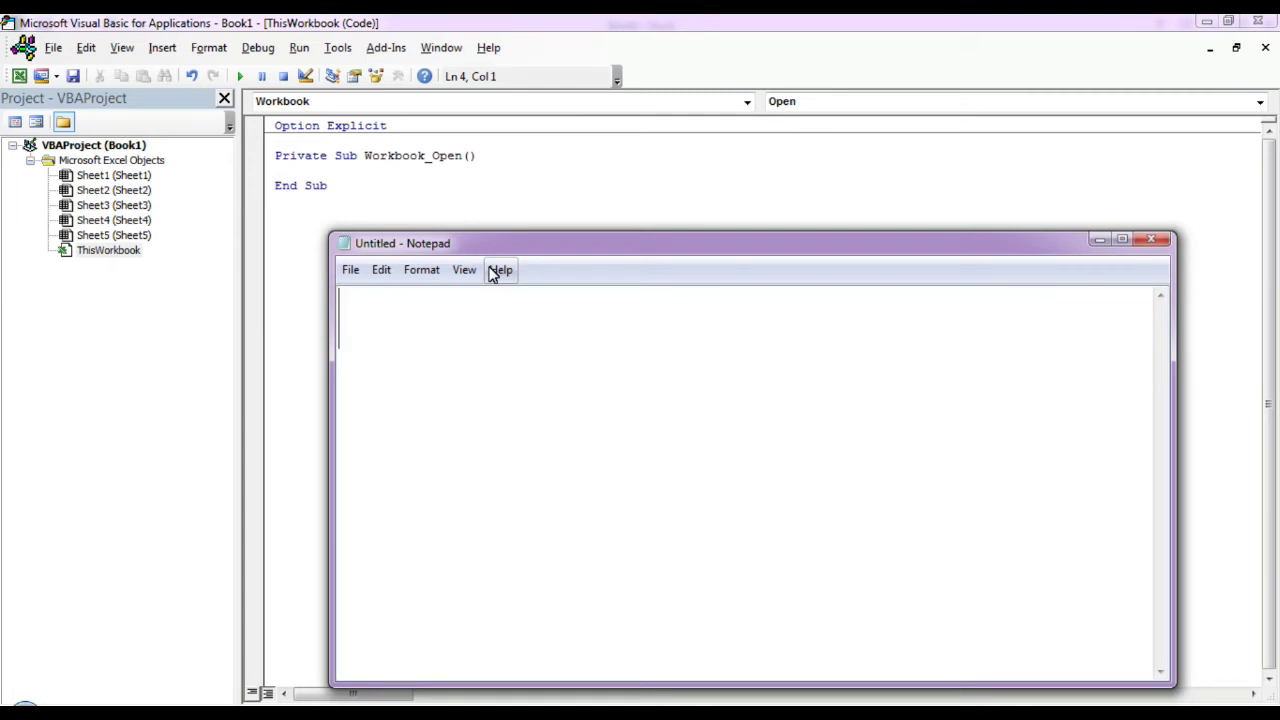
Write the line MSGBOX("HI, PLEASE WORK SERIOUSLY"), correcting the typo, and select it
text(MSGBOX)
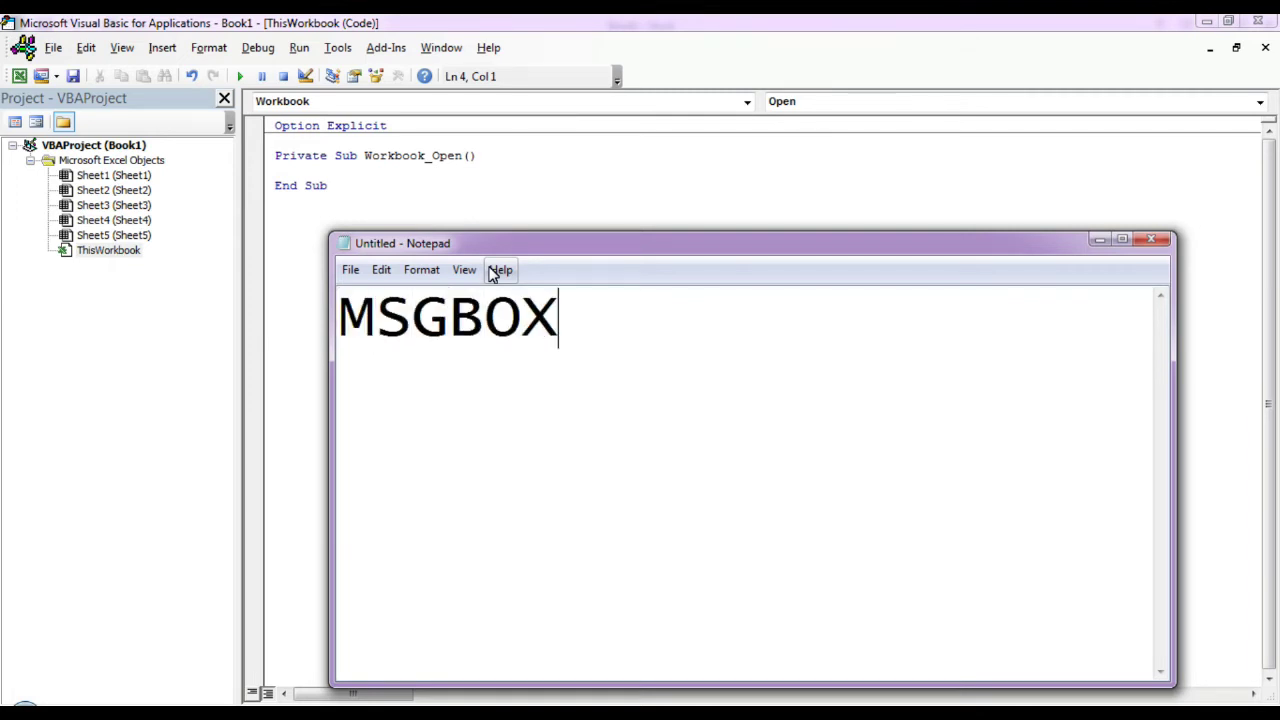
text(()
text(")
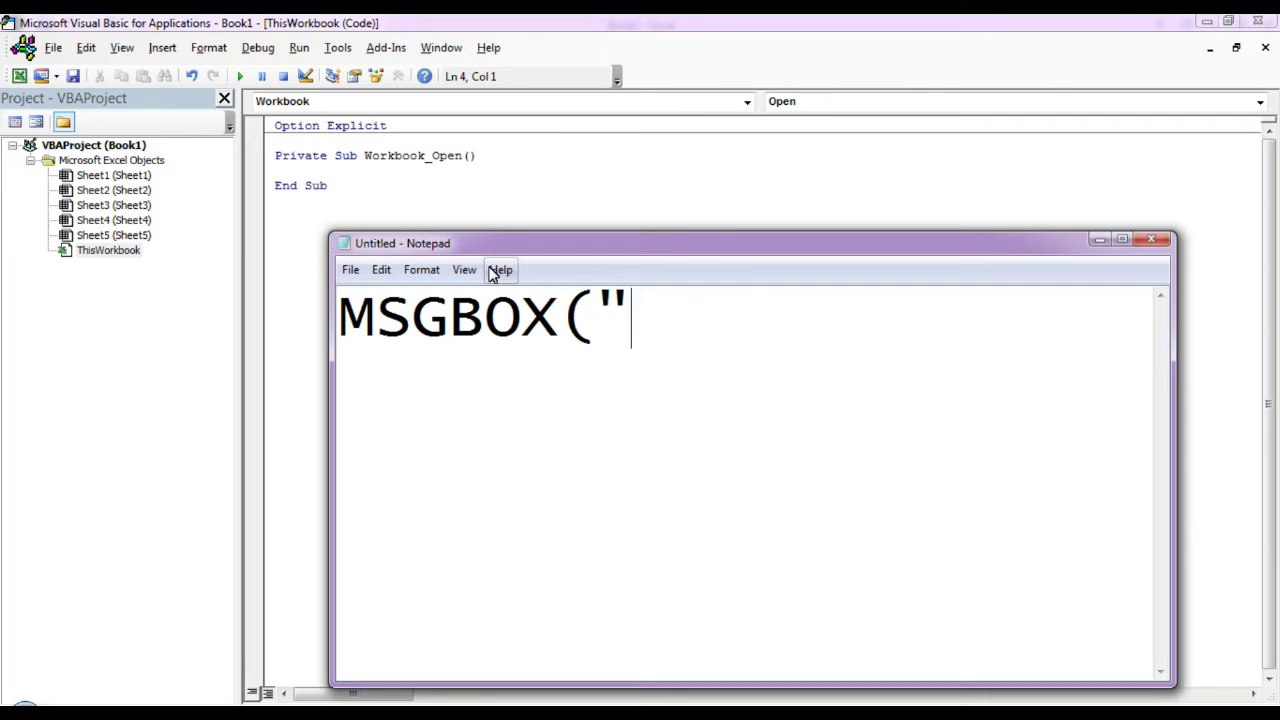
text(HI, P)
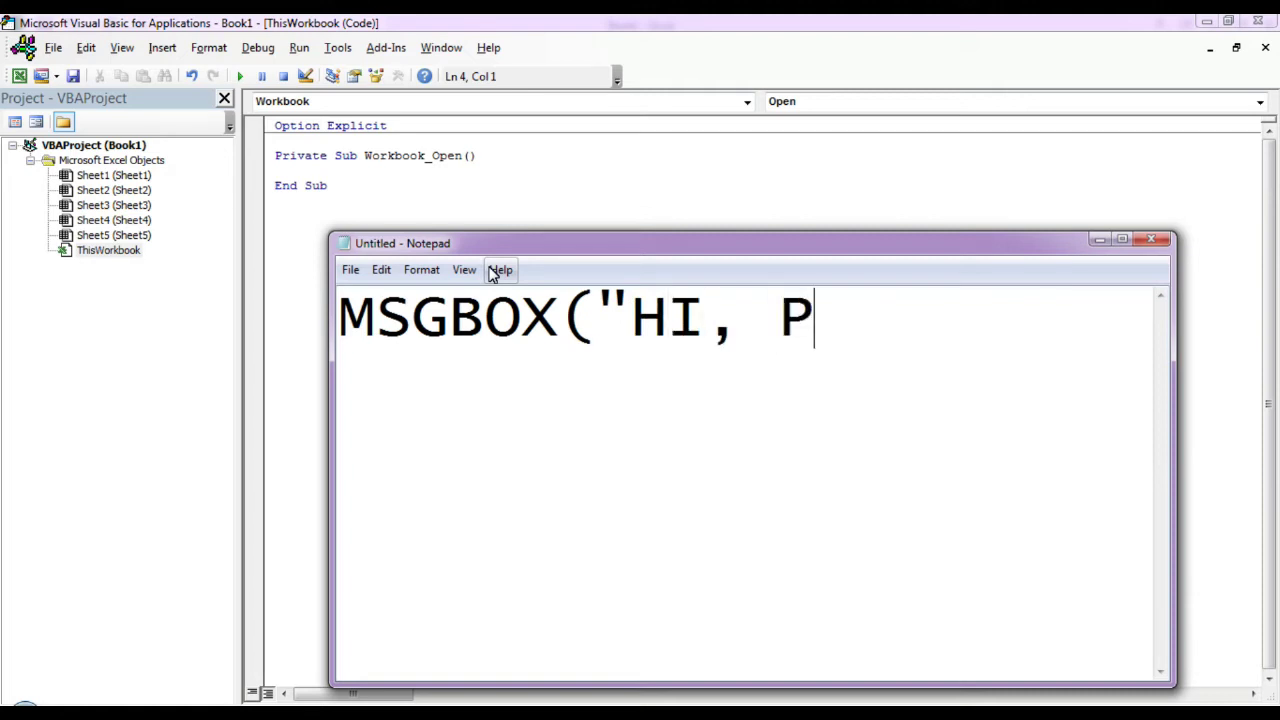
text(LEASE)
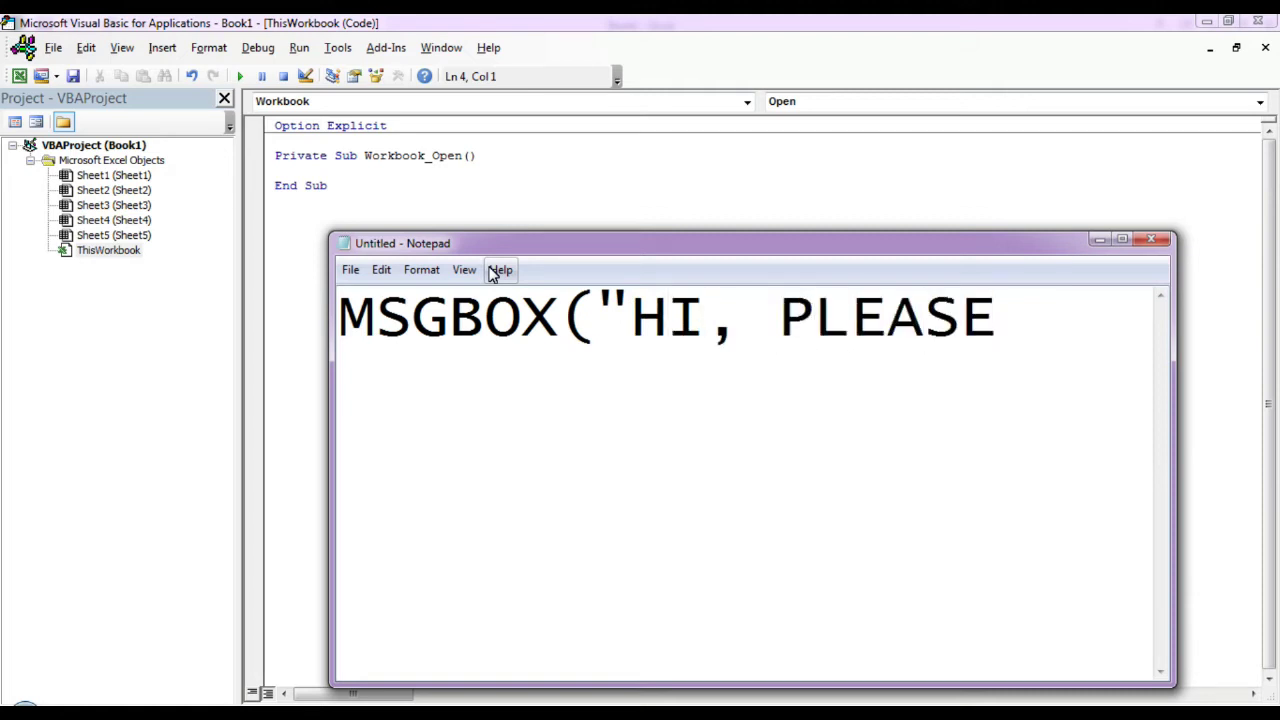
text( WORK)
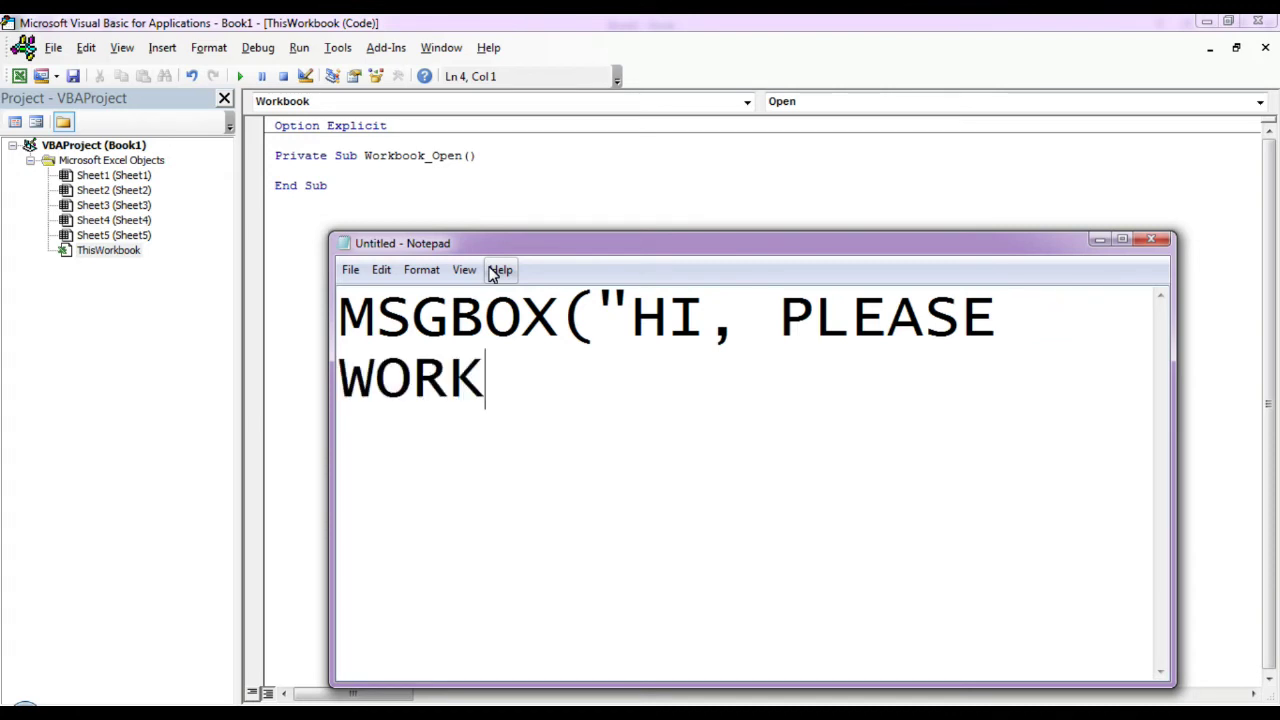
text( SERIOU)
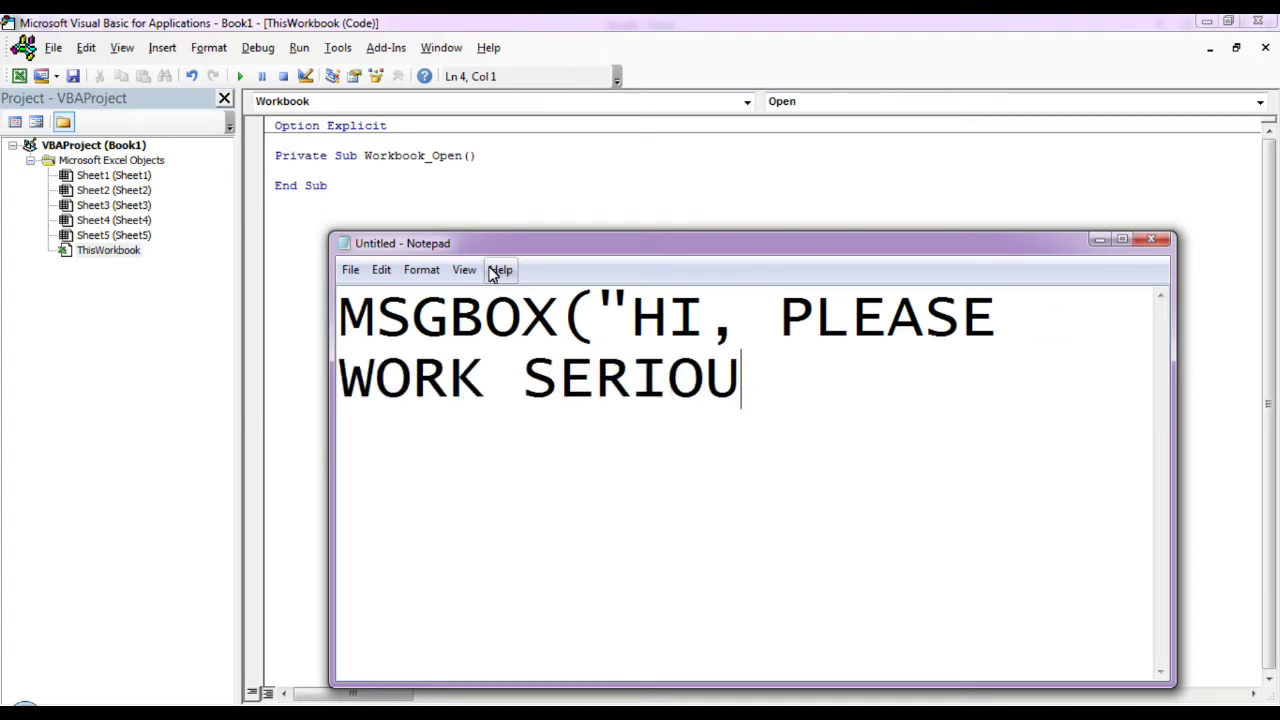
text(LY)
key(BackSpace)
key(BackSpace)
text(SLY)
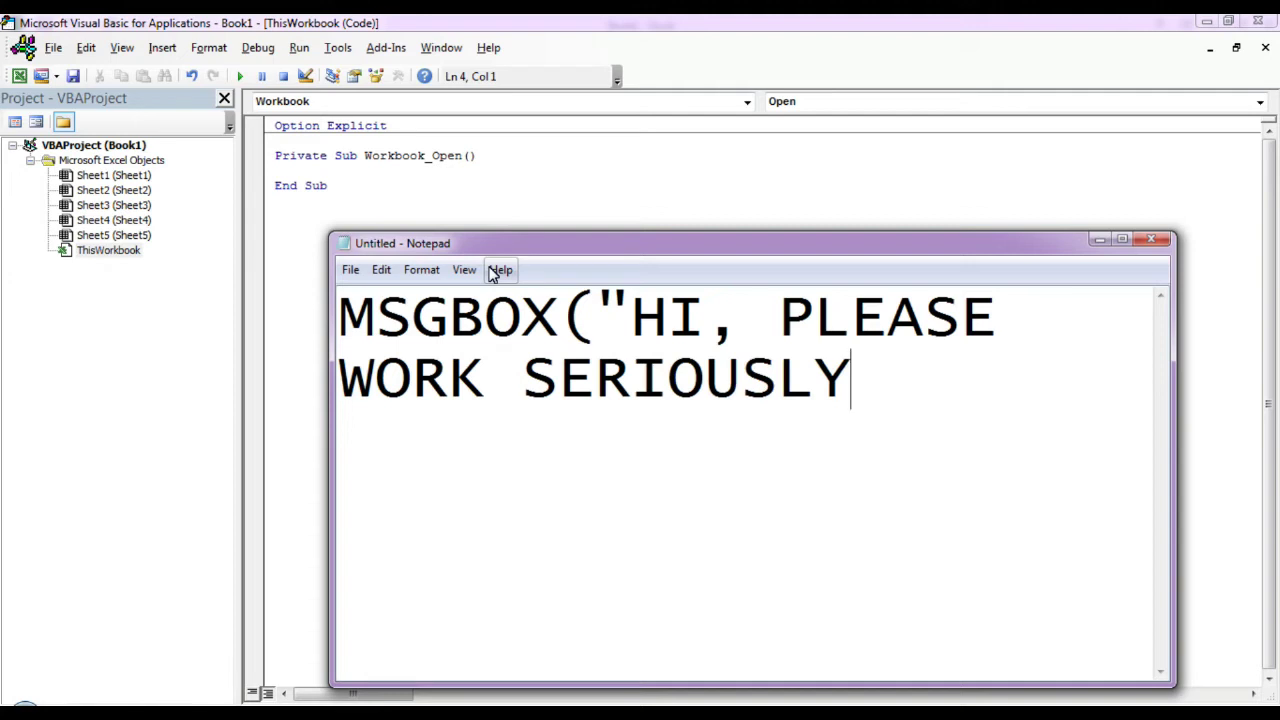
text("))
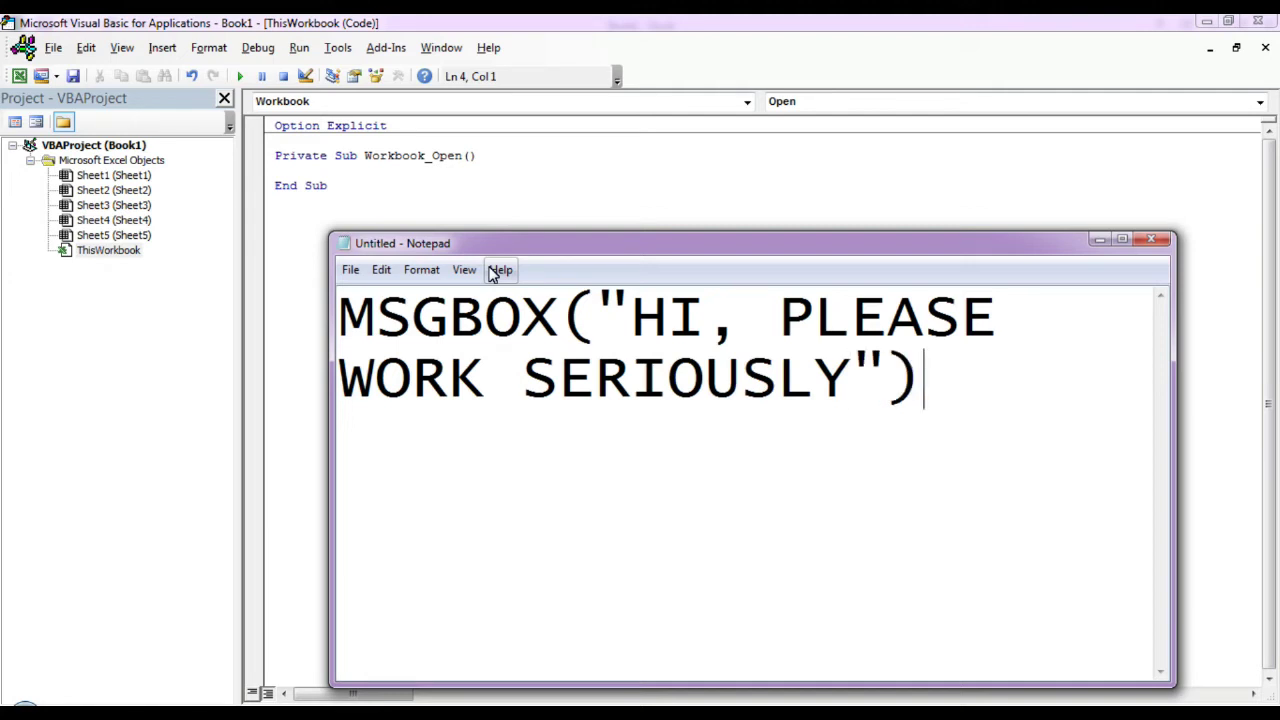
key(shift+Up)
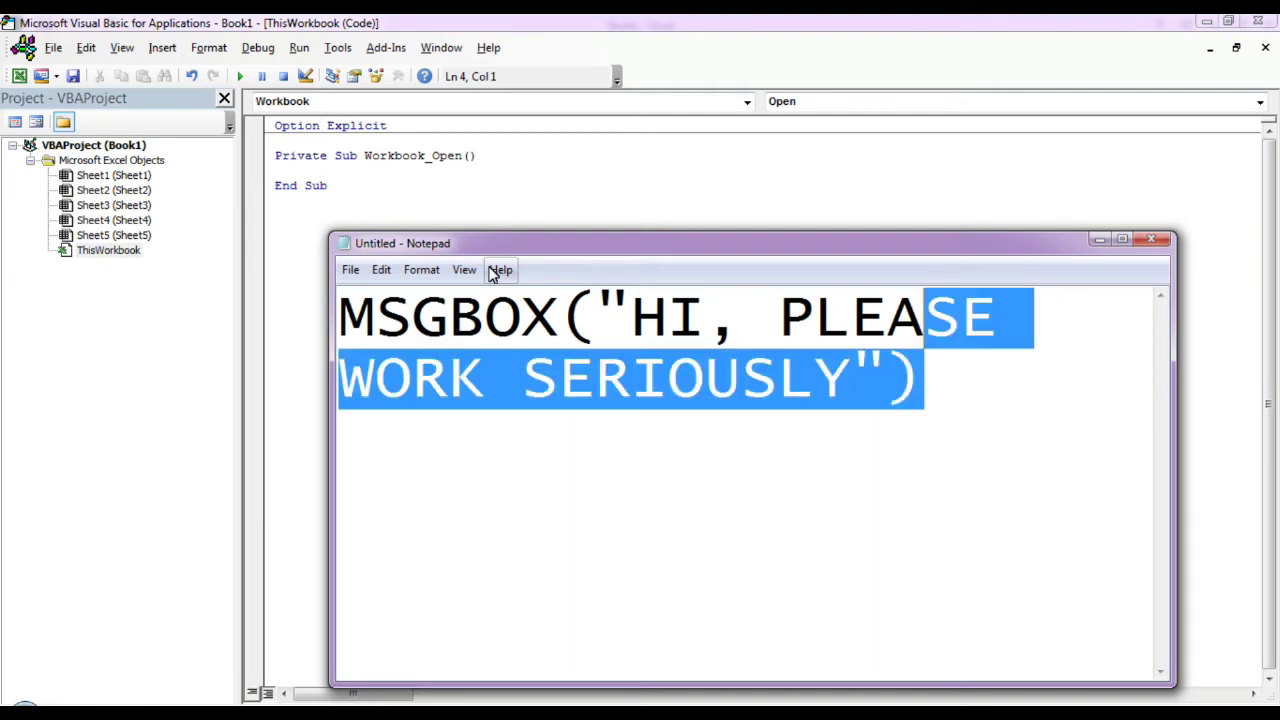
key(shift+Left)
key(shift+Left)
key(shift+Left)
key(shift+Left)
key(shift+Left)
key(shift+Left)
key(ctrl+c)
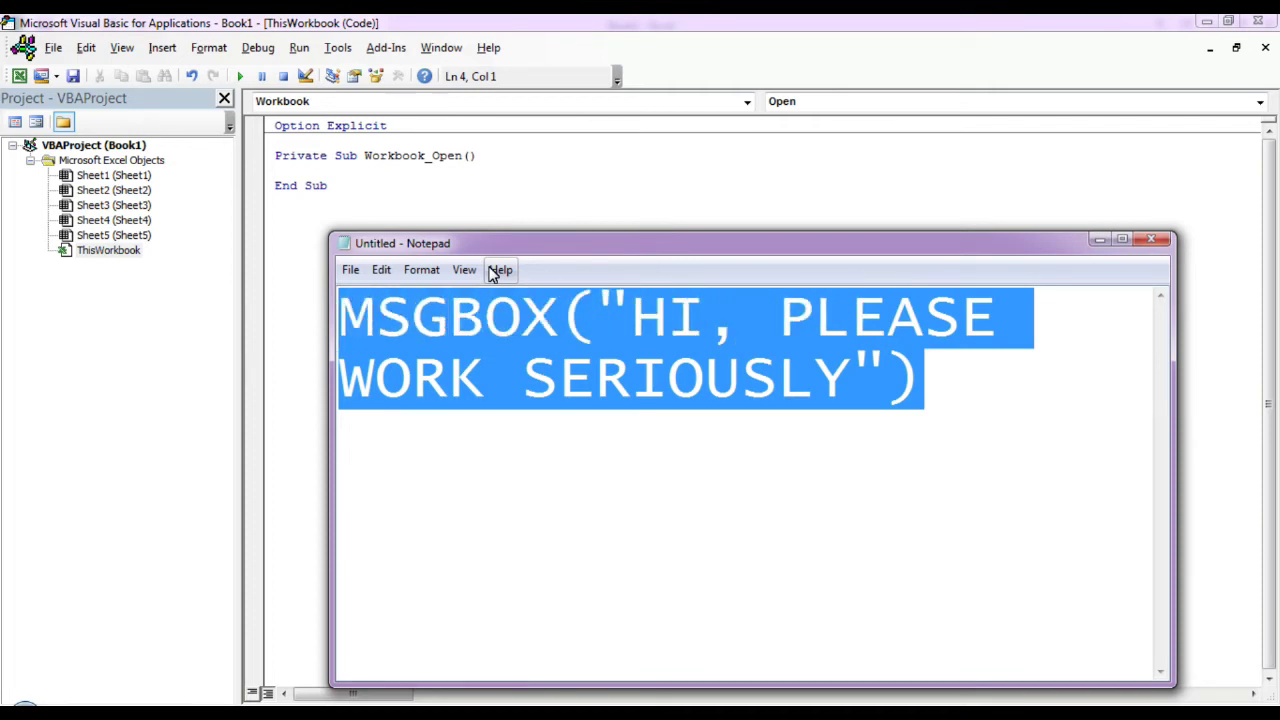
Paste MsgBox ("HI, PLEASE WORK SERIOUSLY") into the Workbook_Open procedure
click(350, 180)
key(ctrl+v)
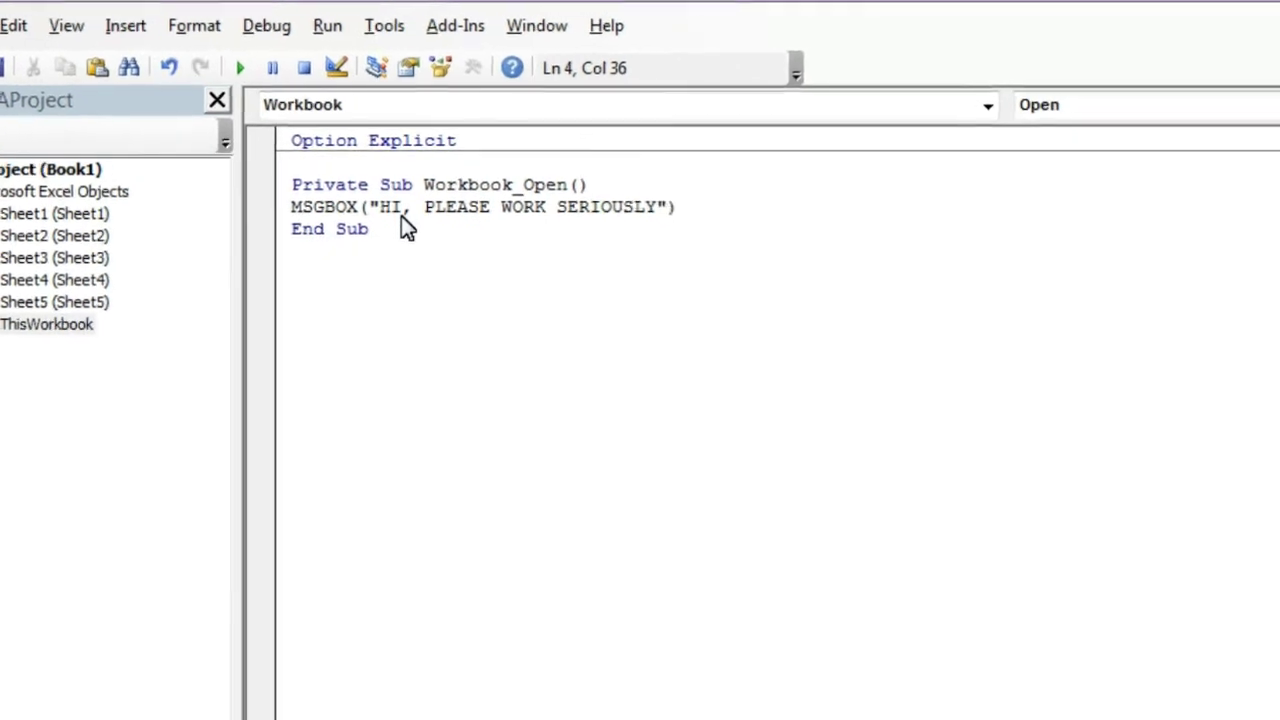
click(401, 238)
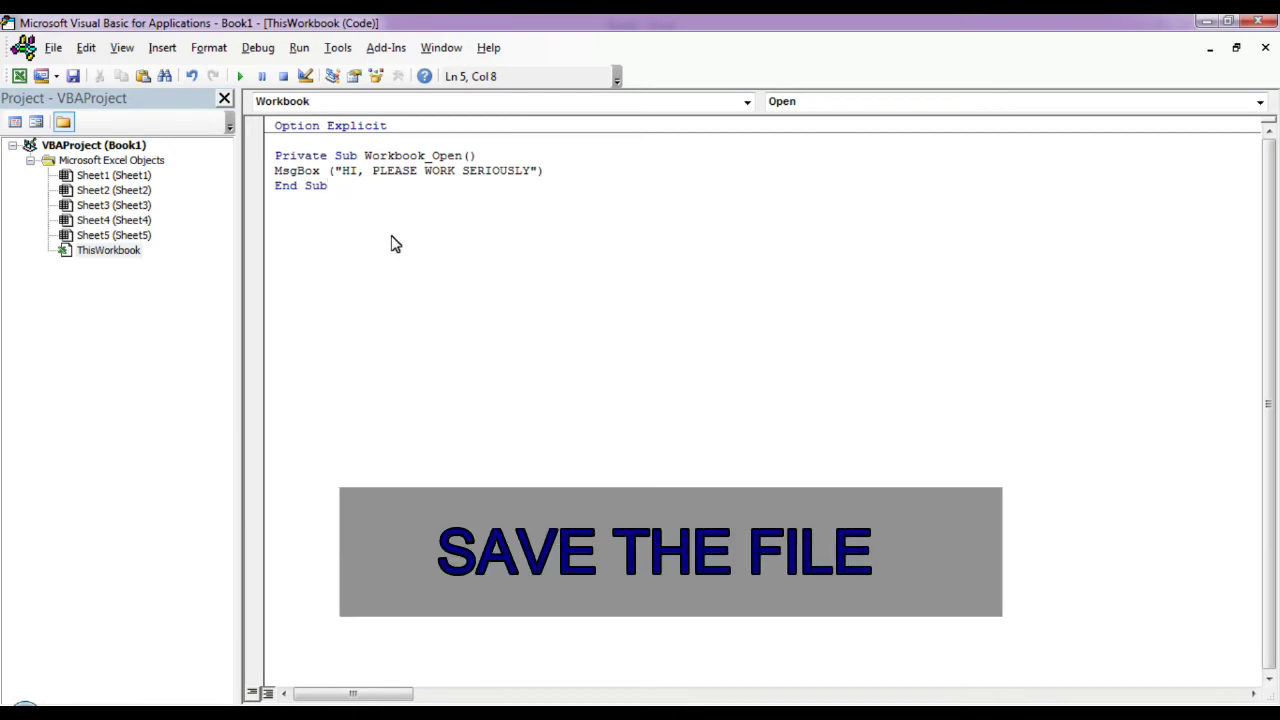
Save the workbook as 'NEW ONE' in the Desktop's 'welcome not' folder
key(ctrl+s)
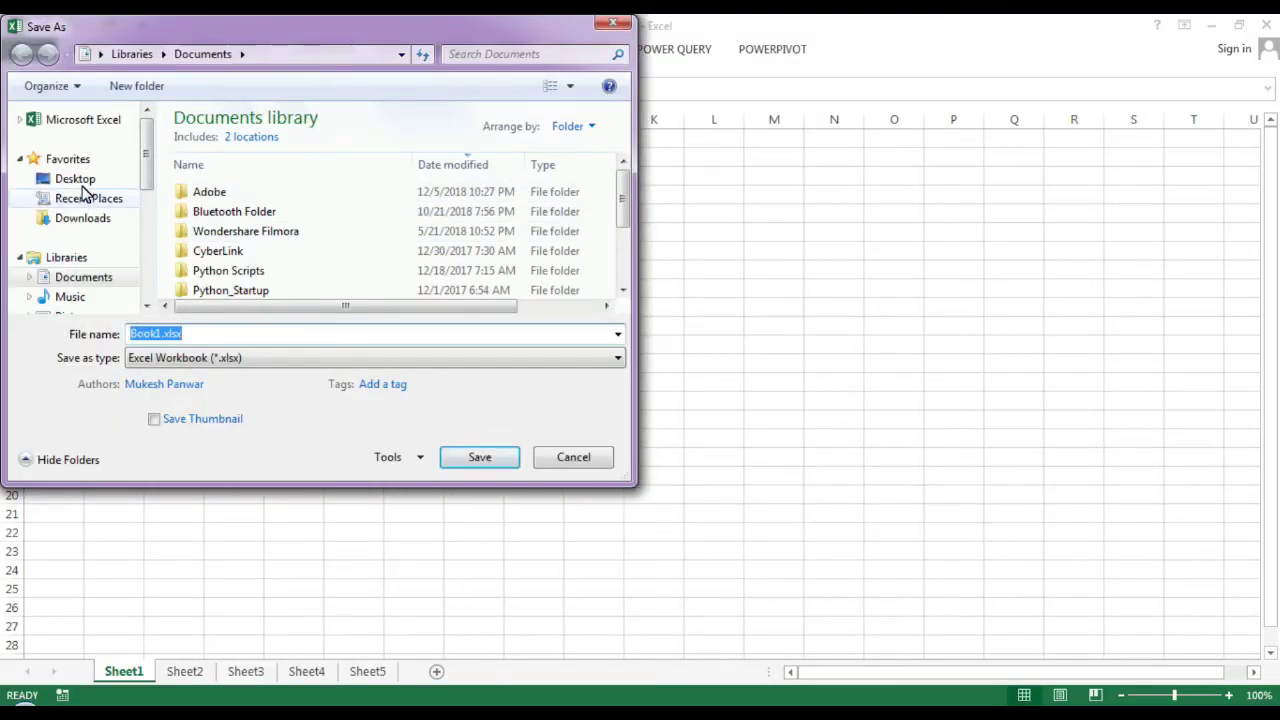
click(83, 190)
click(266, 243)
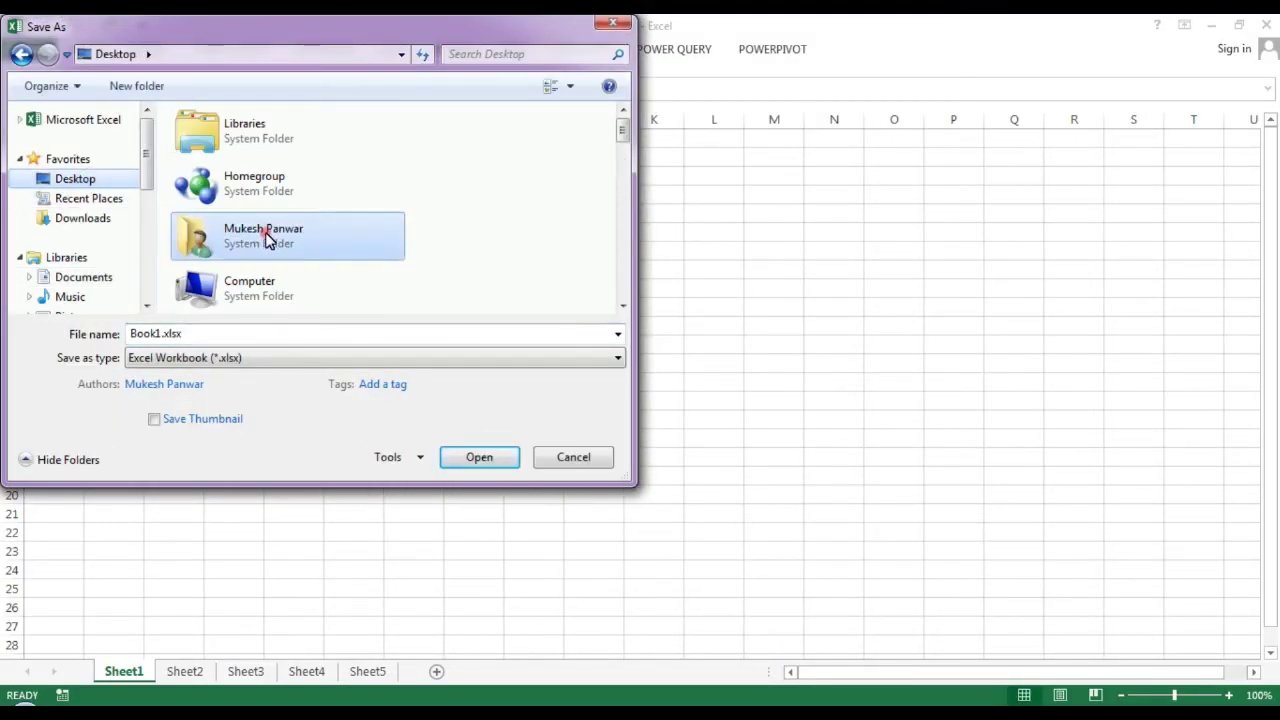
scroll(266, 240, down, 5)
double_click(286, 136)
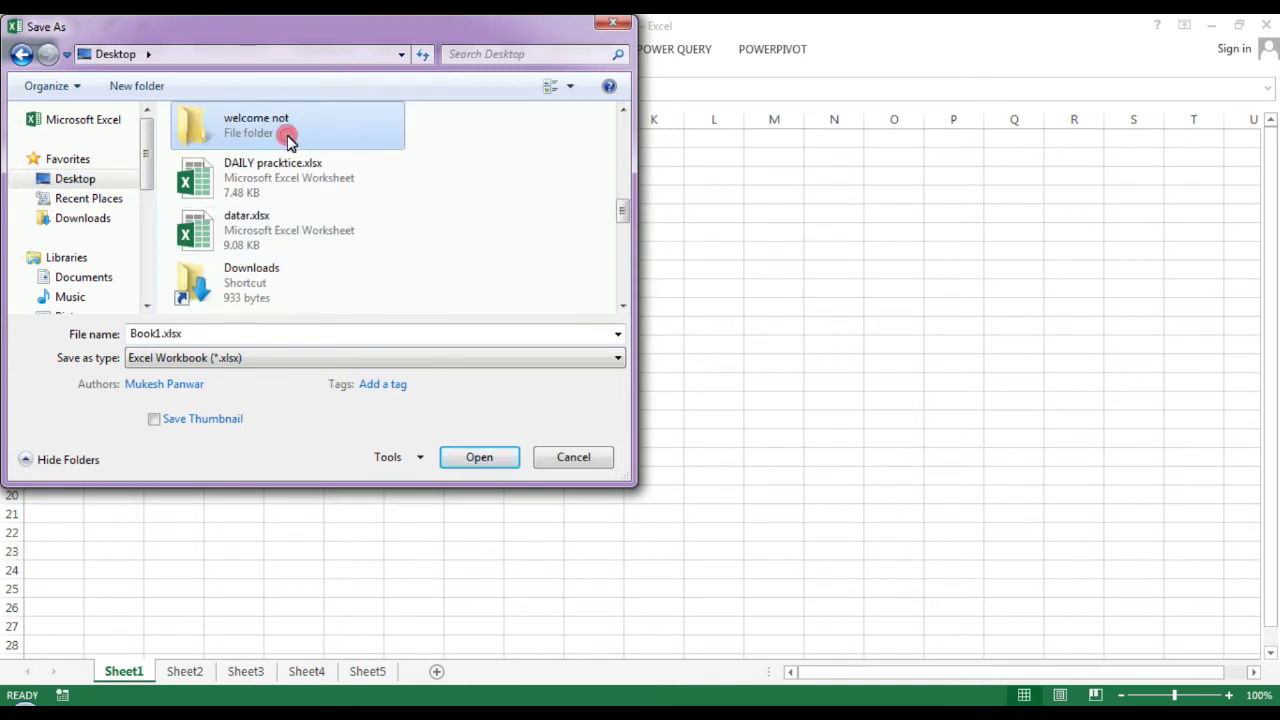
double_click(232, 340)
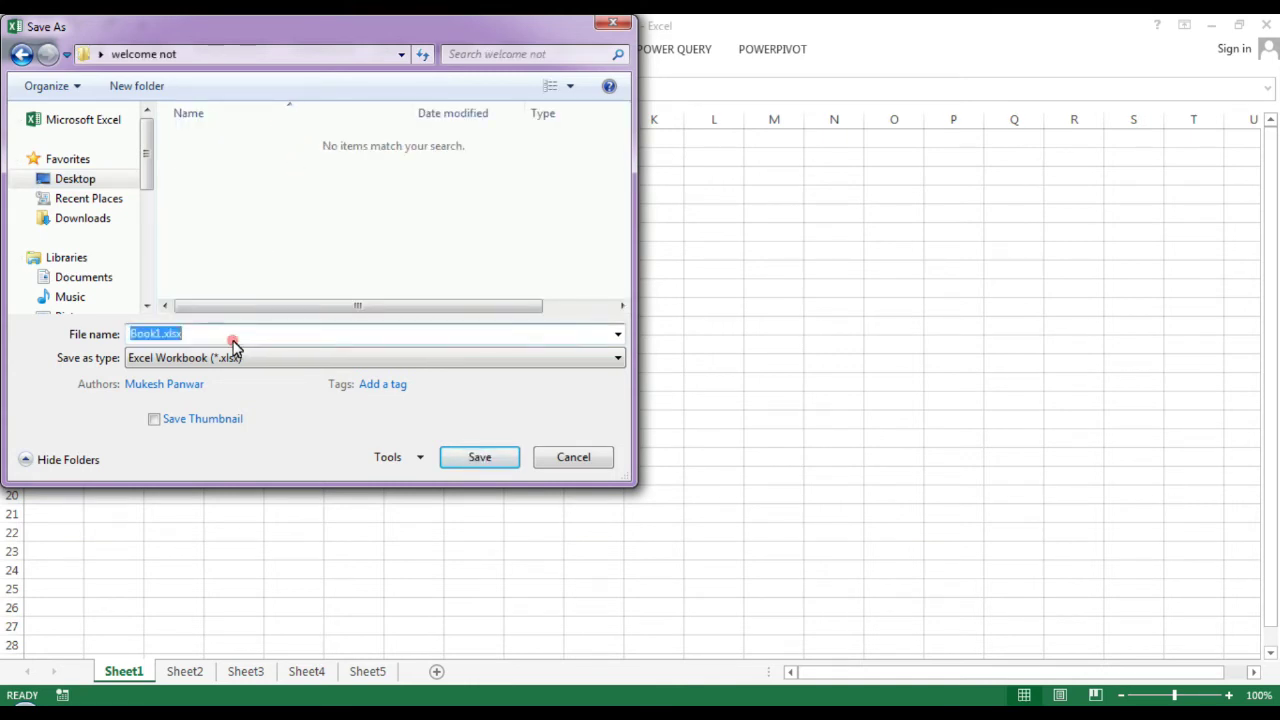
text(NEW O)
text(NE)
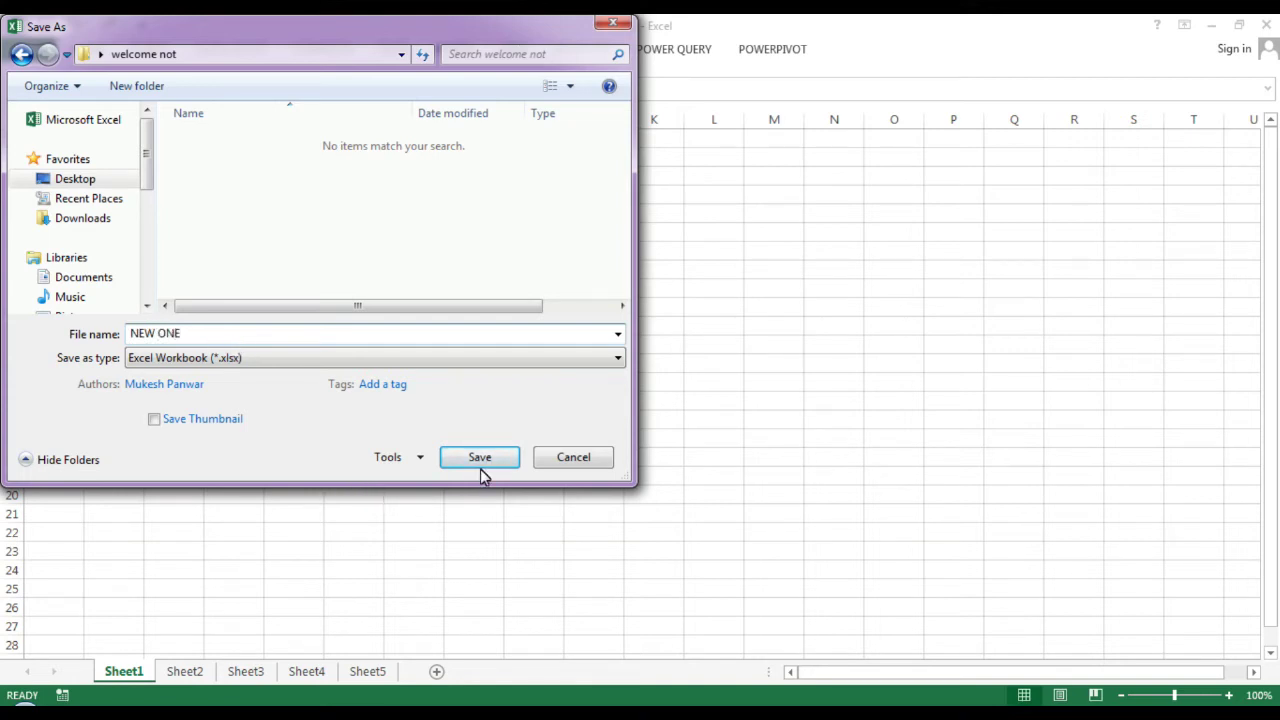
click(482, 464)
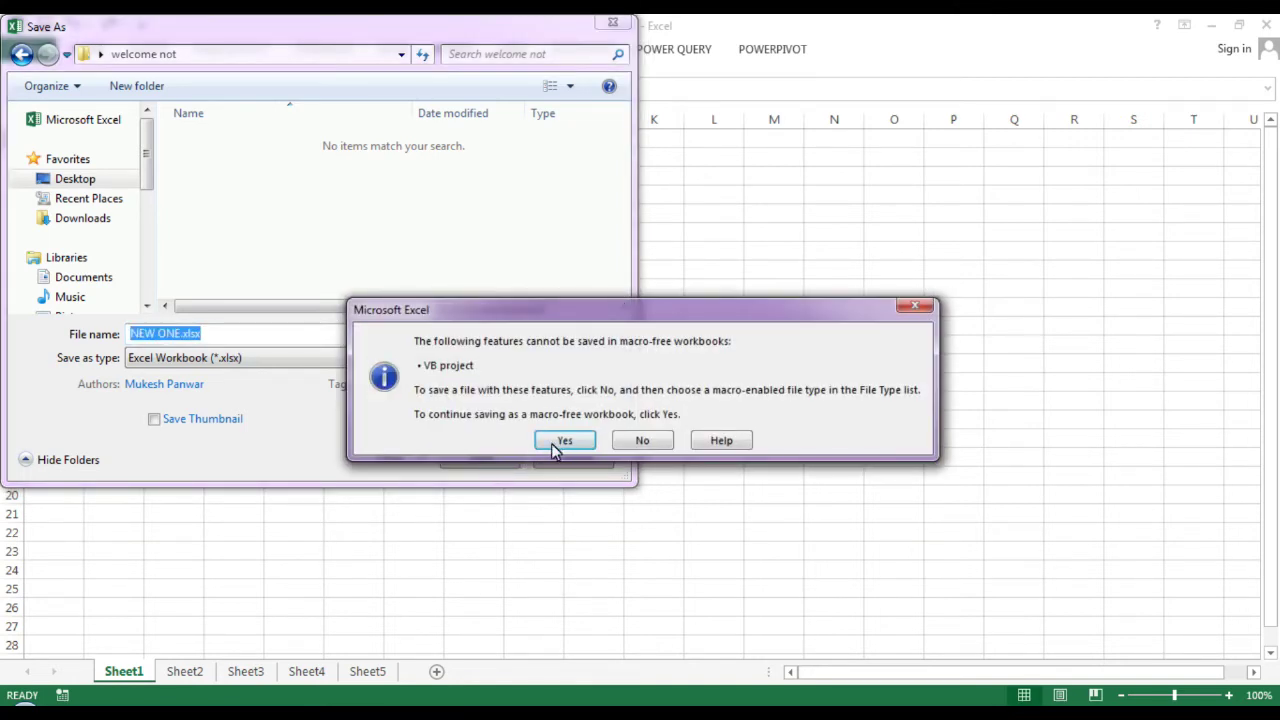
Keep the macro code by saving as Excel Macro-Enabled Workbook (*.xlsm)
click(641, 441)
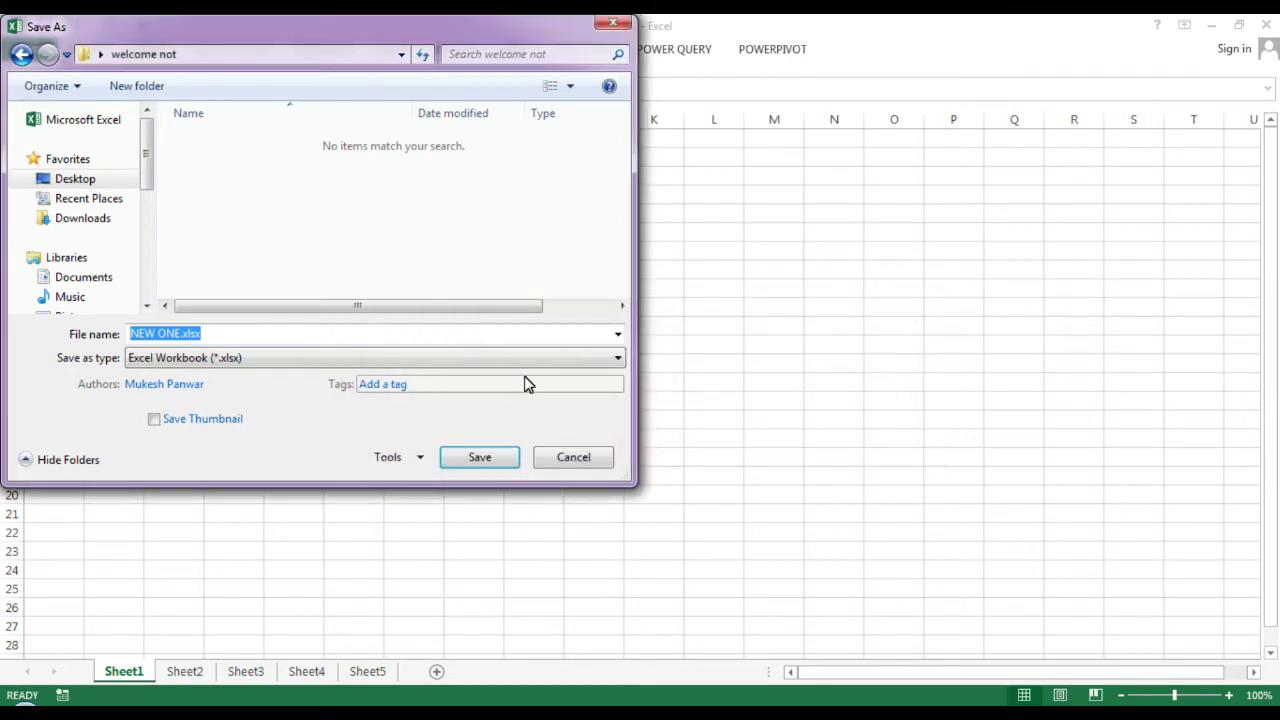
click(535, 371)
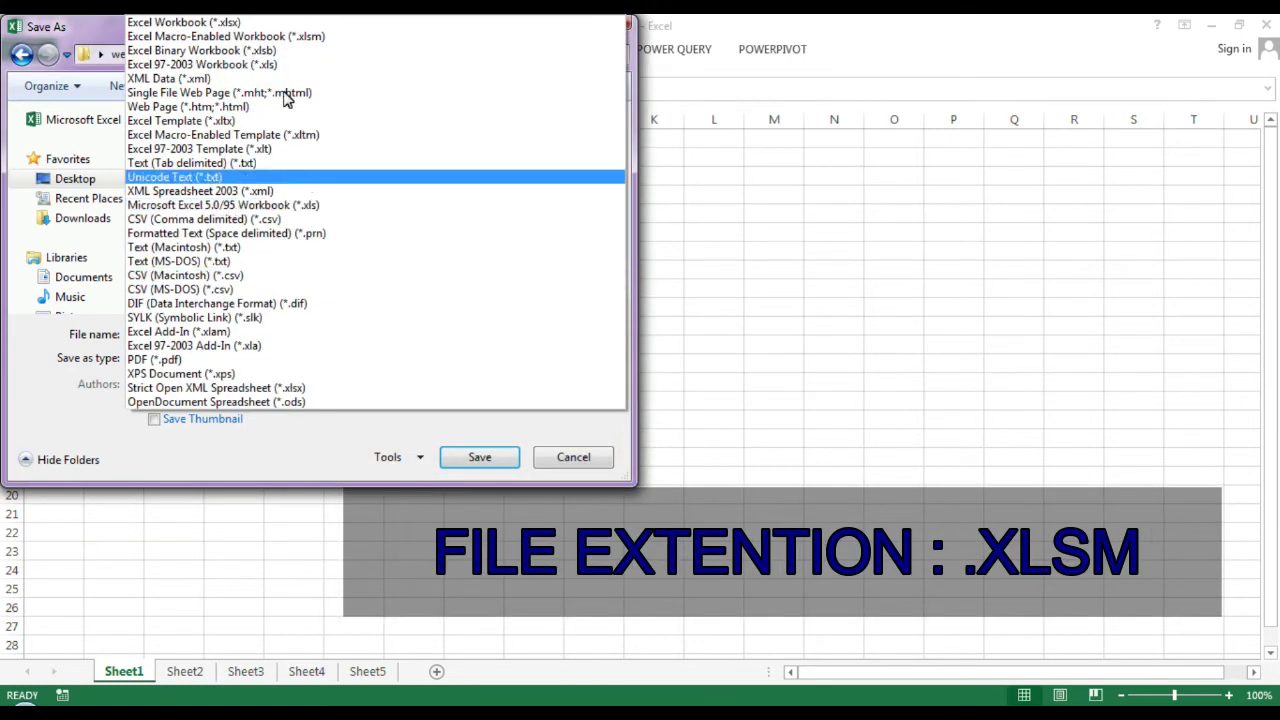
click(295, 37)
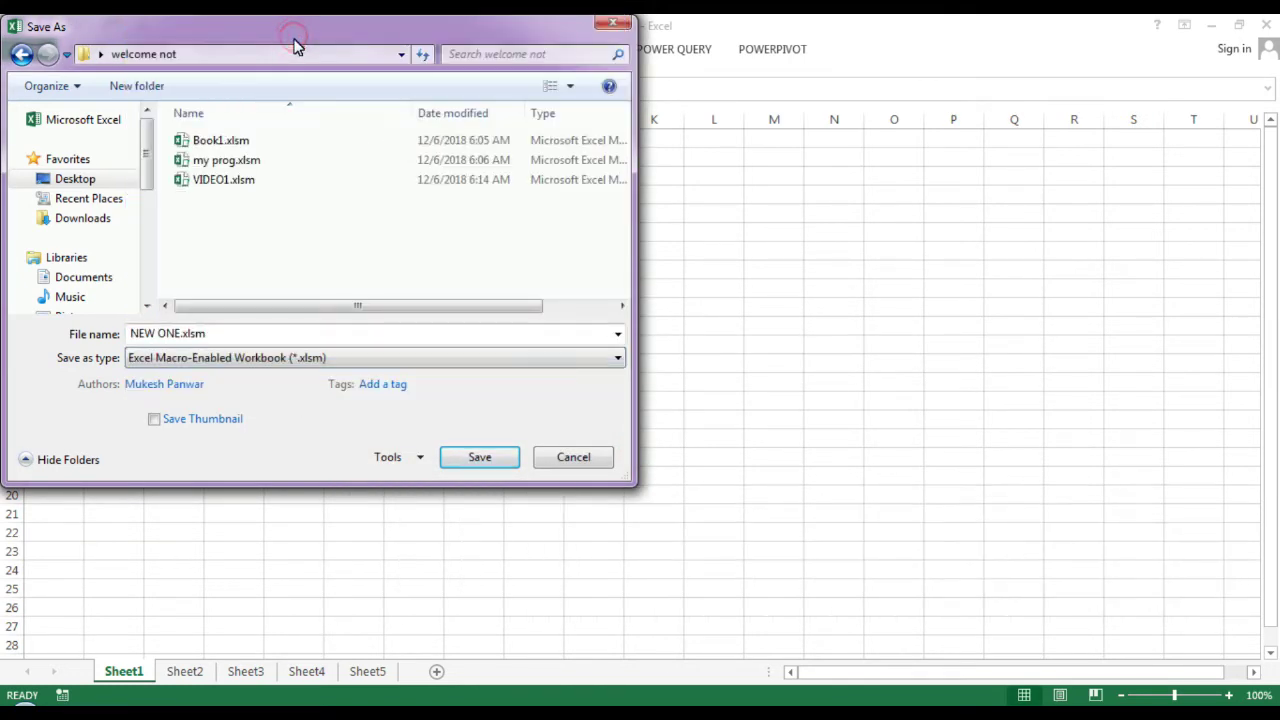
click(469, 457)
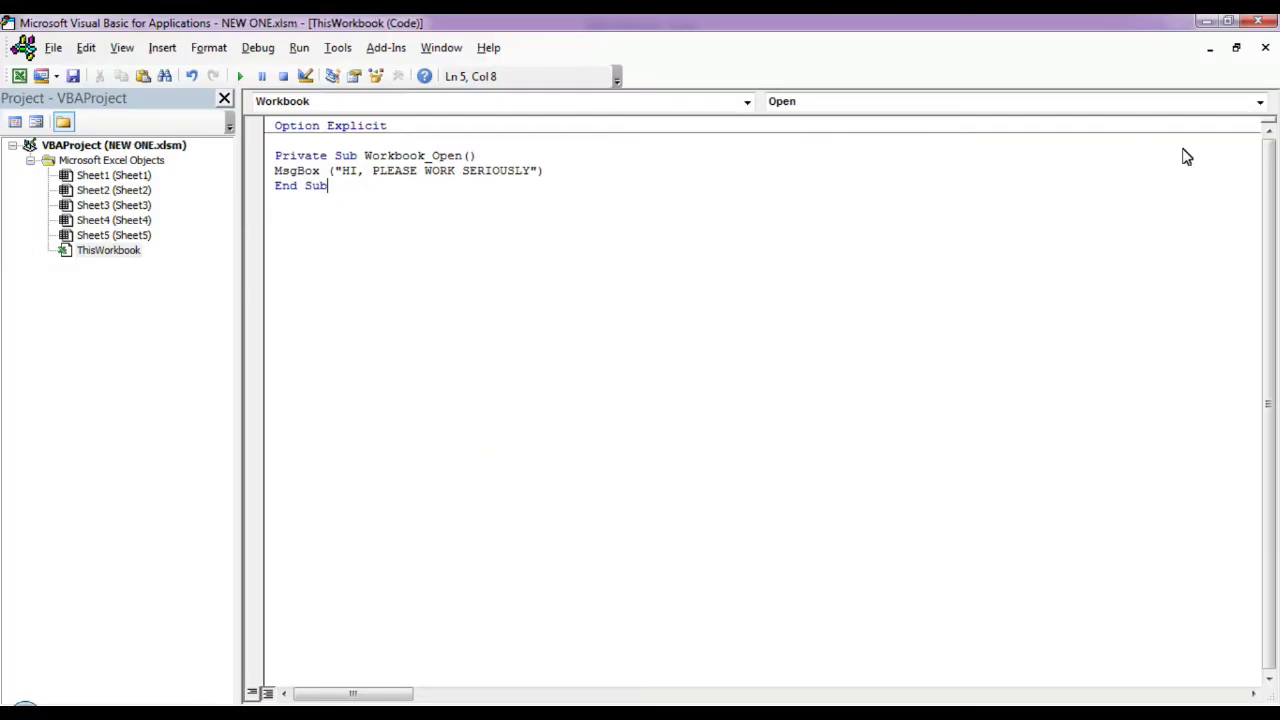
Close the VBA editor and NEW ONE.xlsm, returning to the Explorer folder
click(1268, 24)
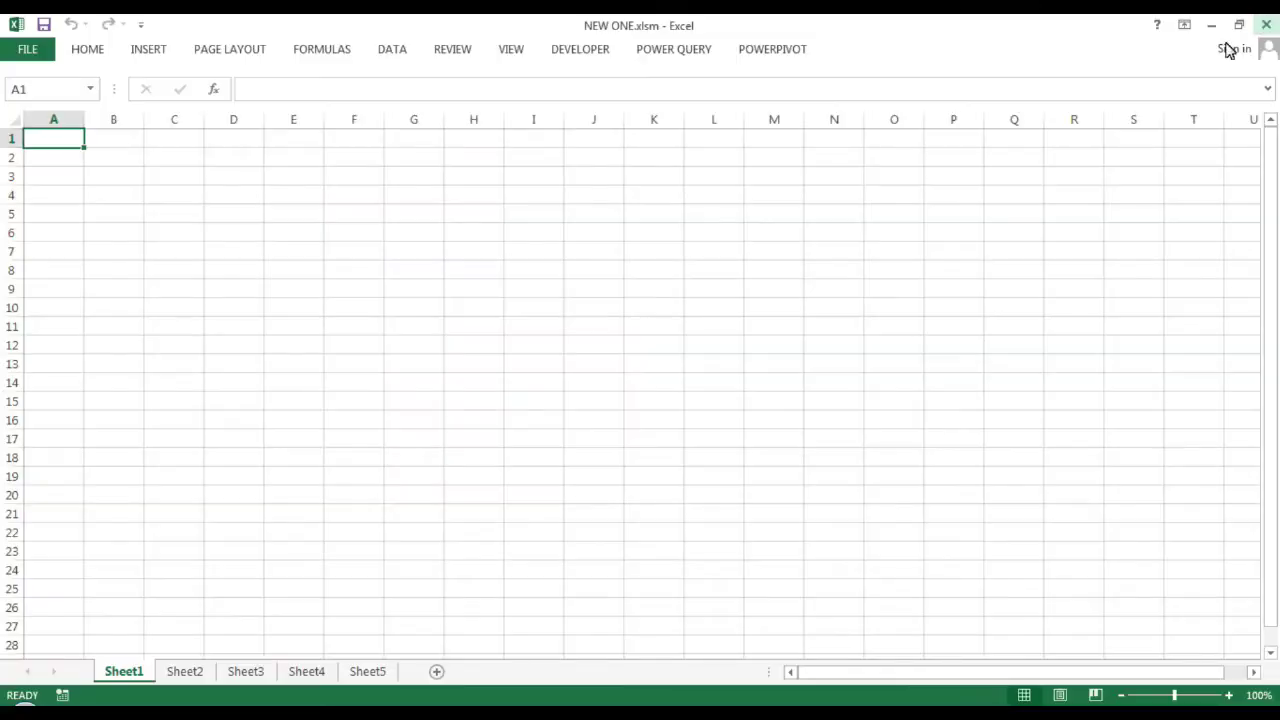
key(ctrl+w)
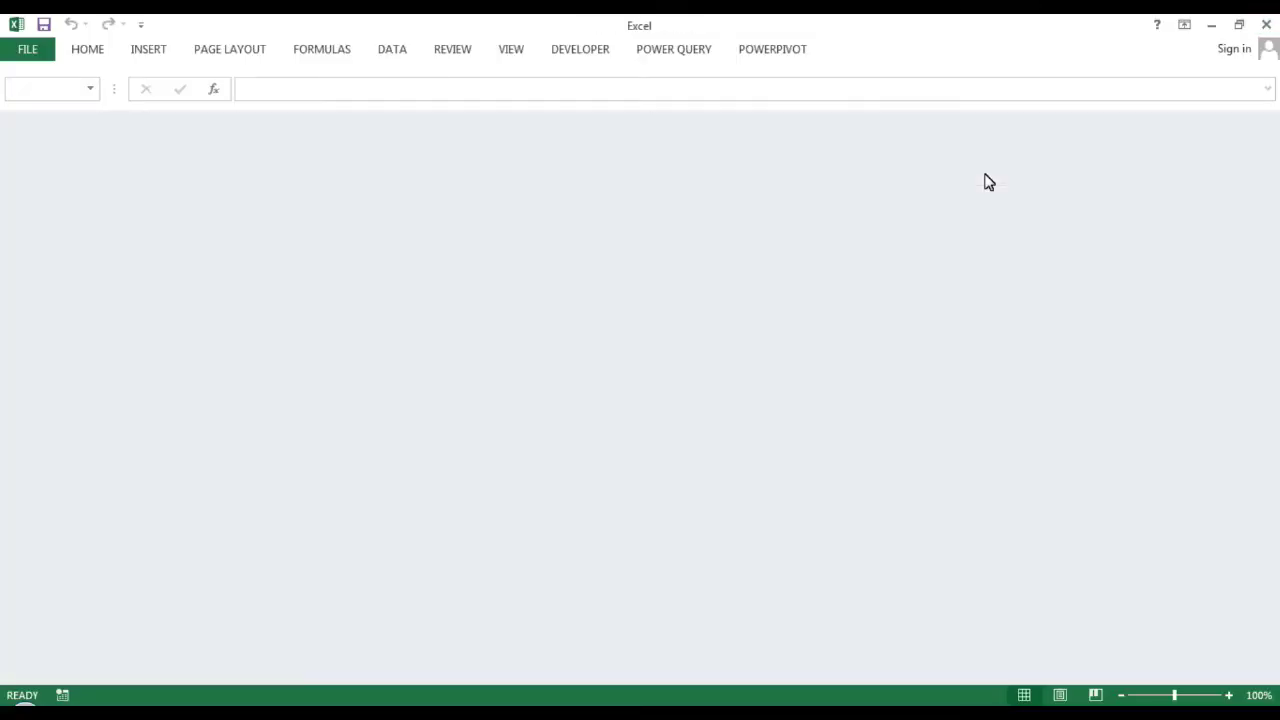
key(alt+Tab)
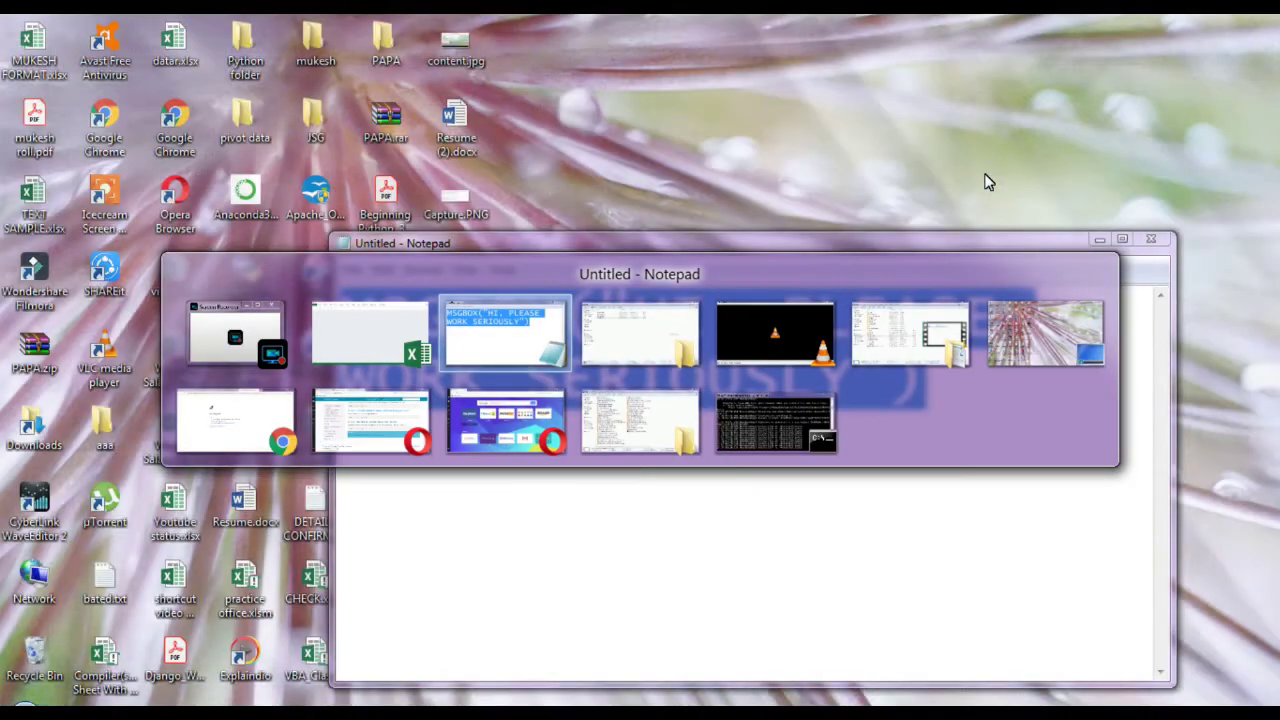
key(Tab)
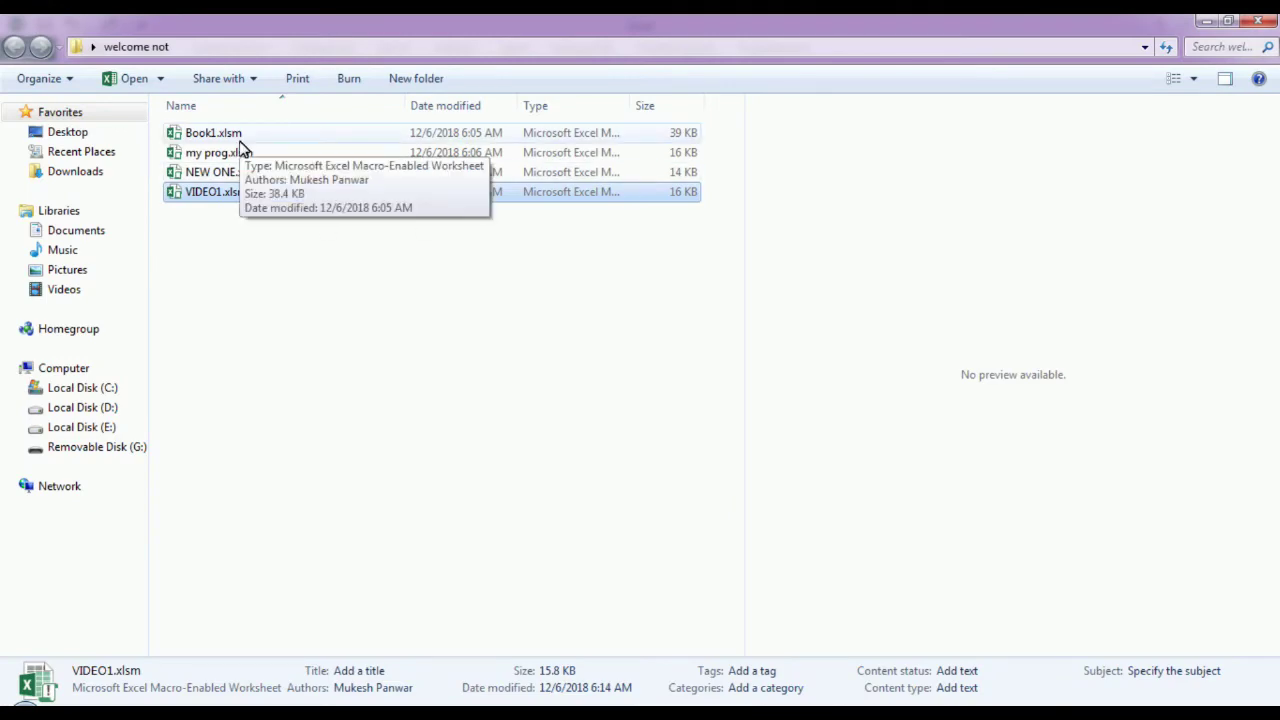
Reopen NEW ONE.xlsm with content enabled and dismiss the HI, PLEASE WORK SERIOUSLY greeting
double_click(229, 173)
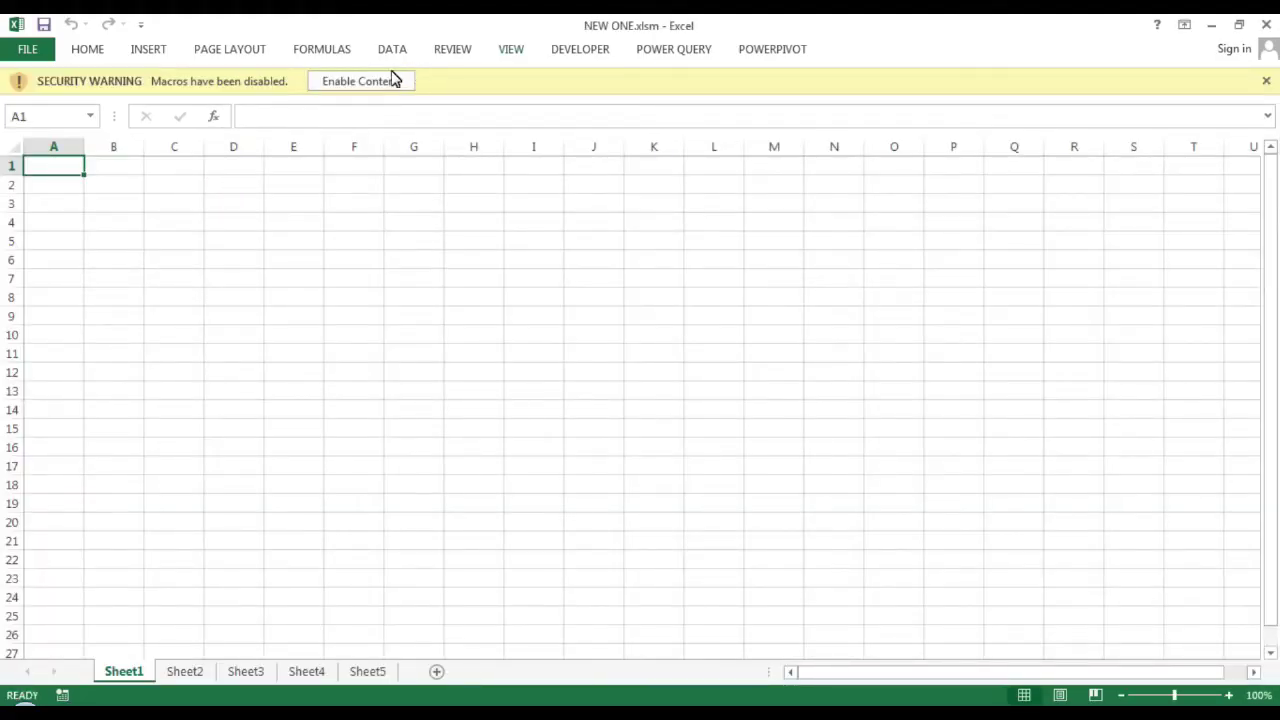
click(390, 80)
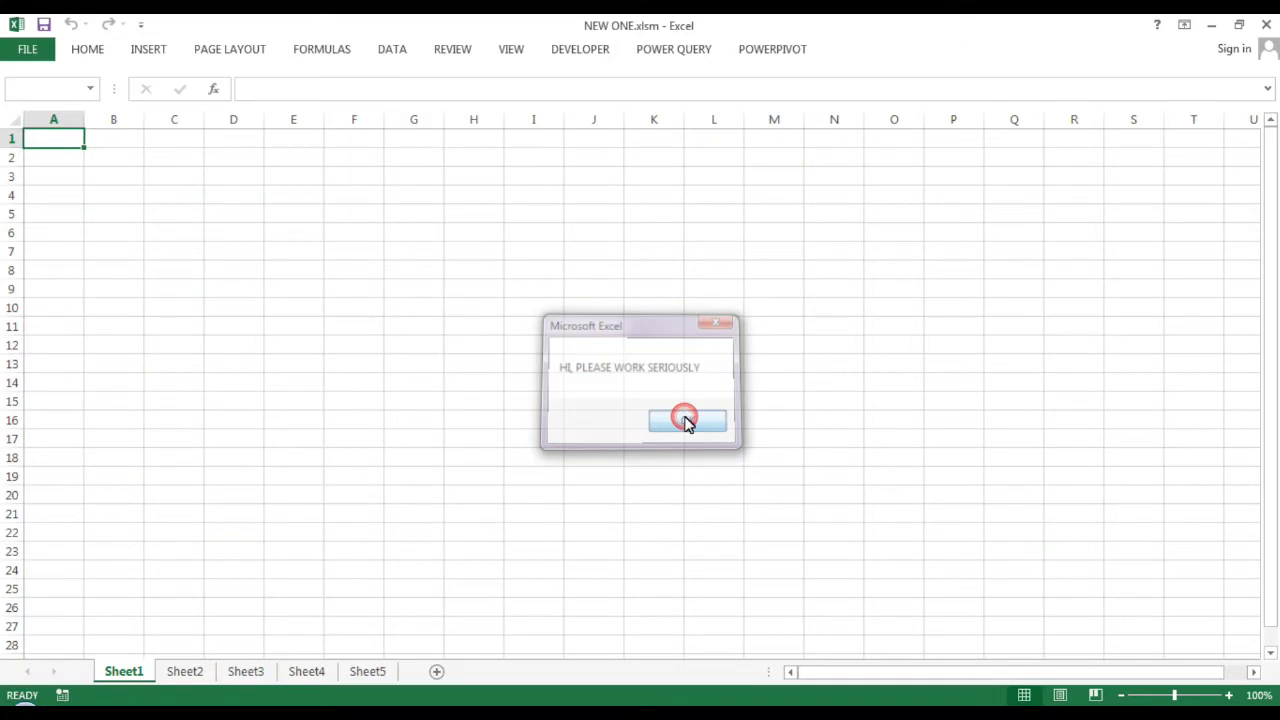
click(688, 424)
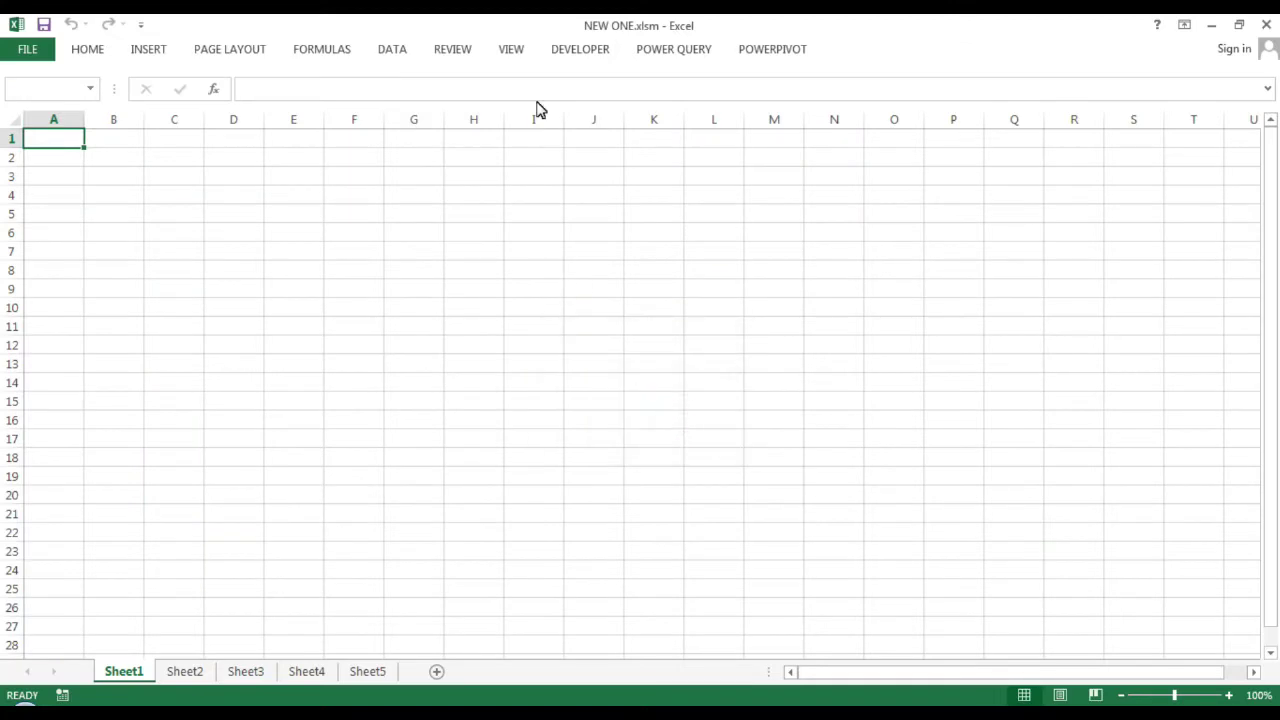
click(590, 52)
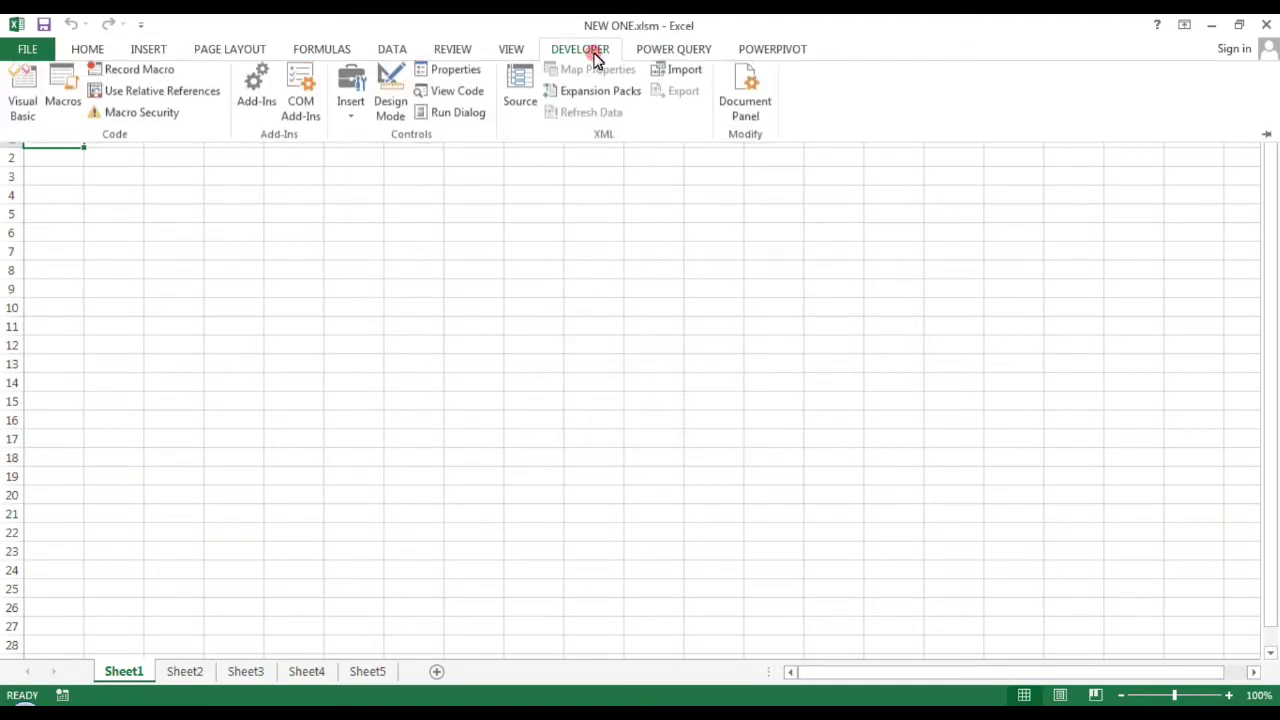
Append a second MsgBox line "THIS IS ONLY TIME" to the Workbook_Open greeting, then close the editor
click(28, 118)
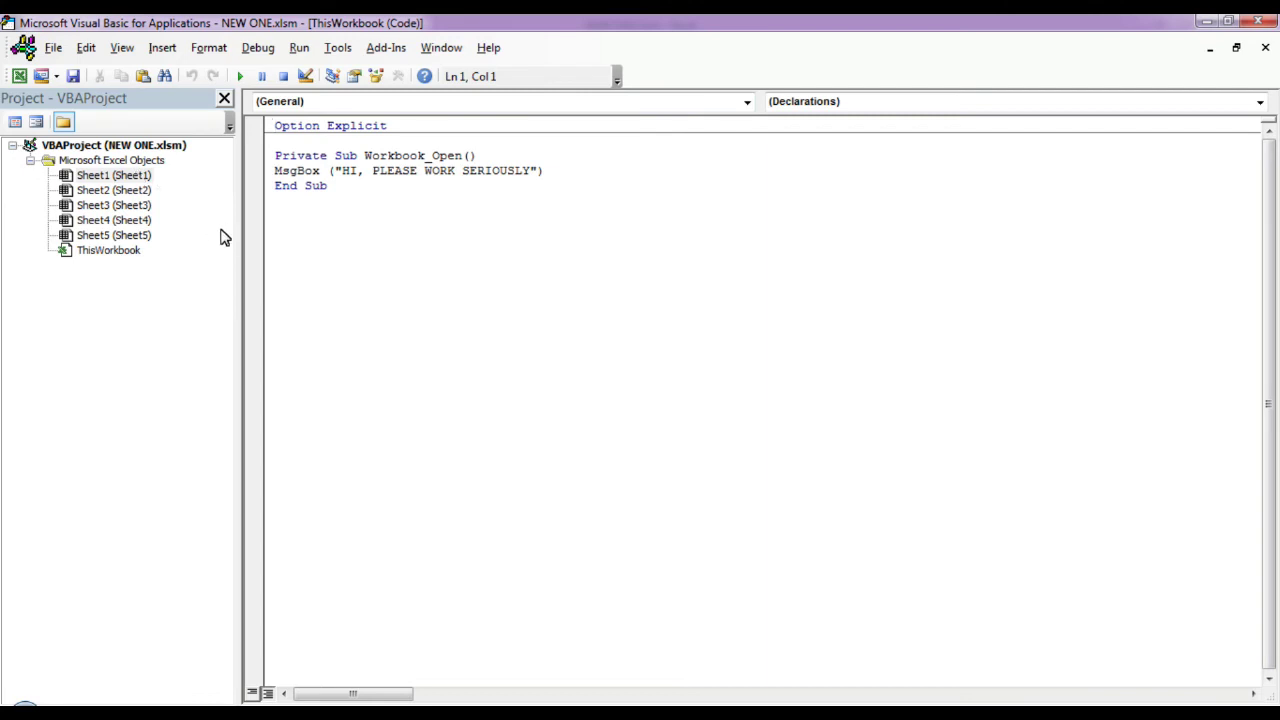
click(535, 172)
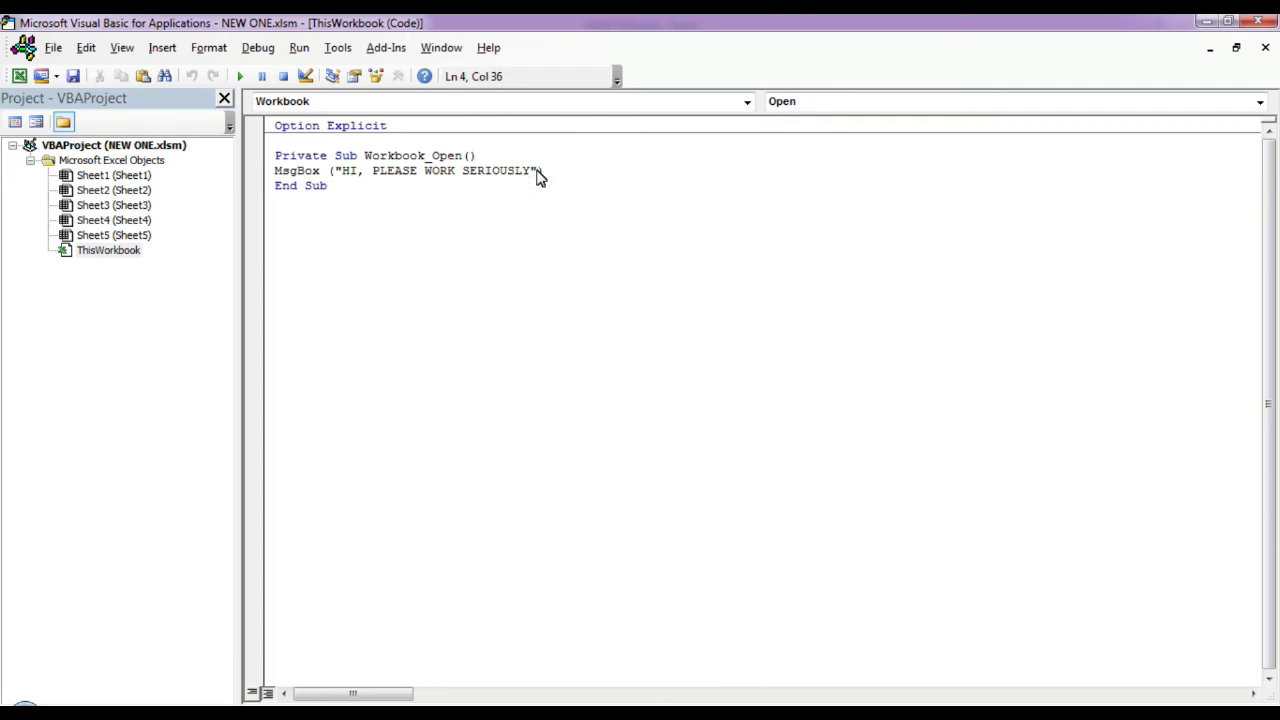
text())
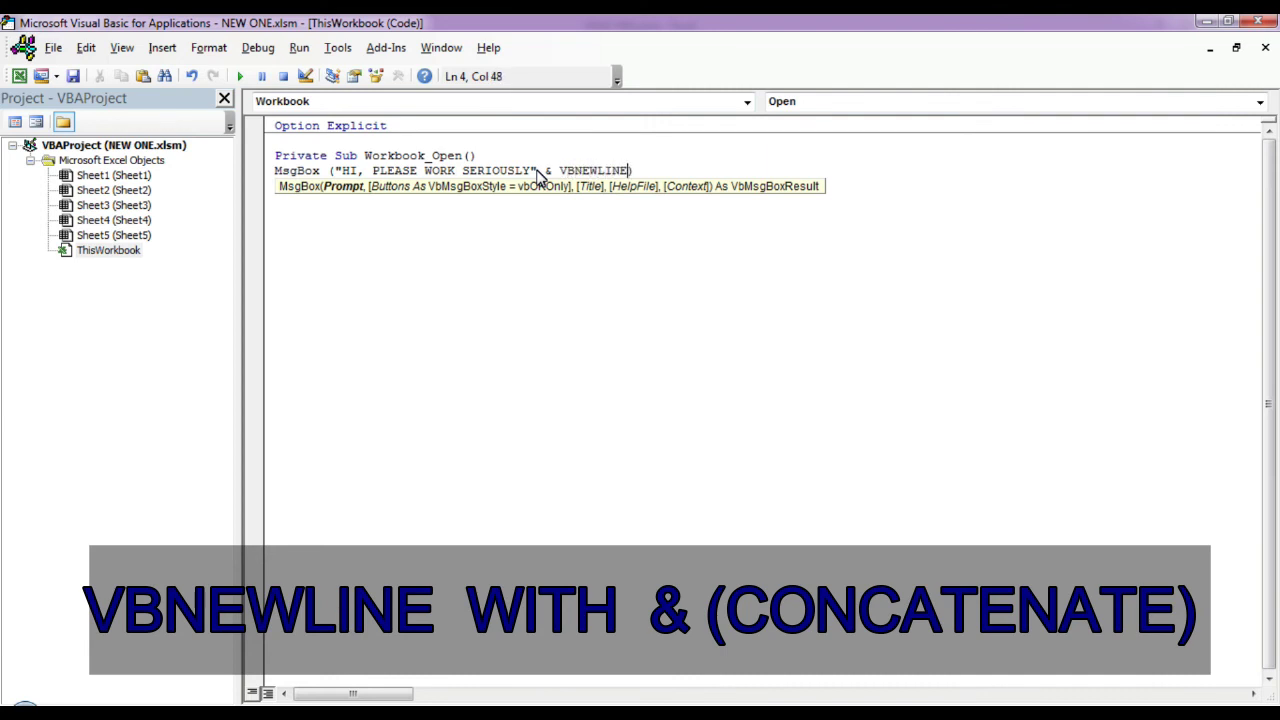
text(& )
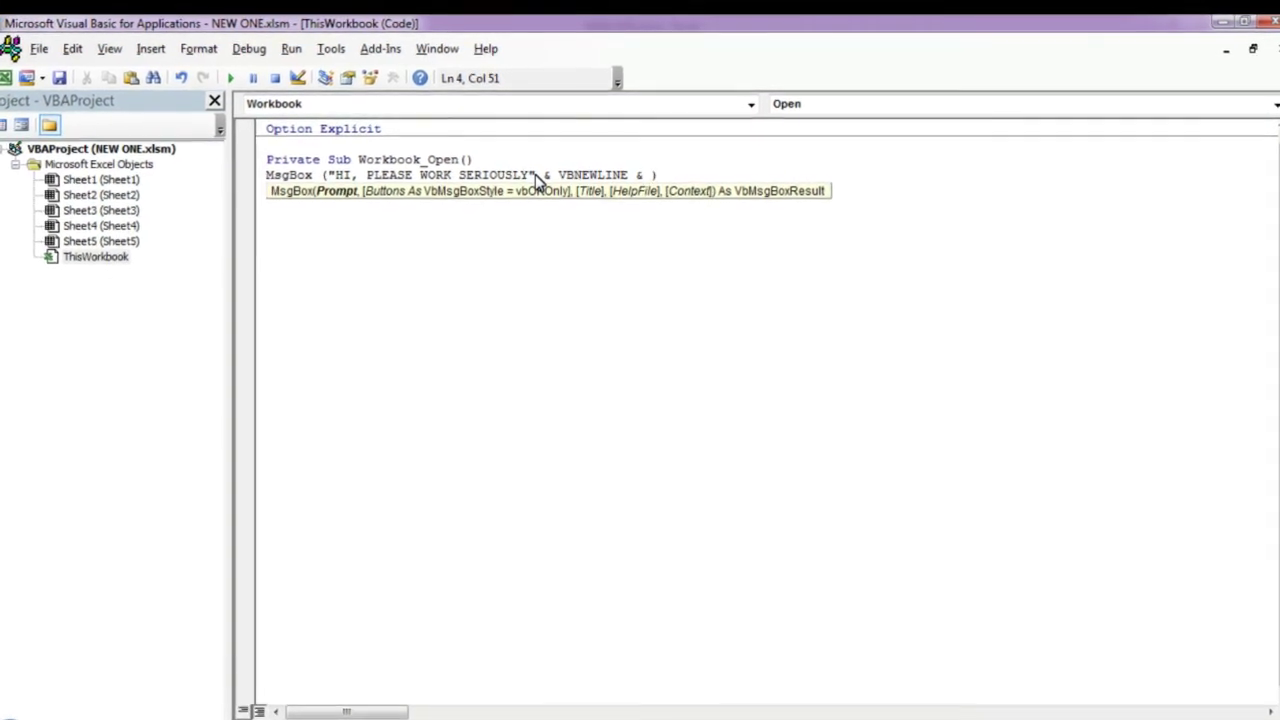
text(")
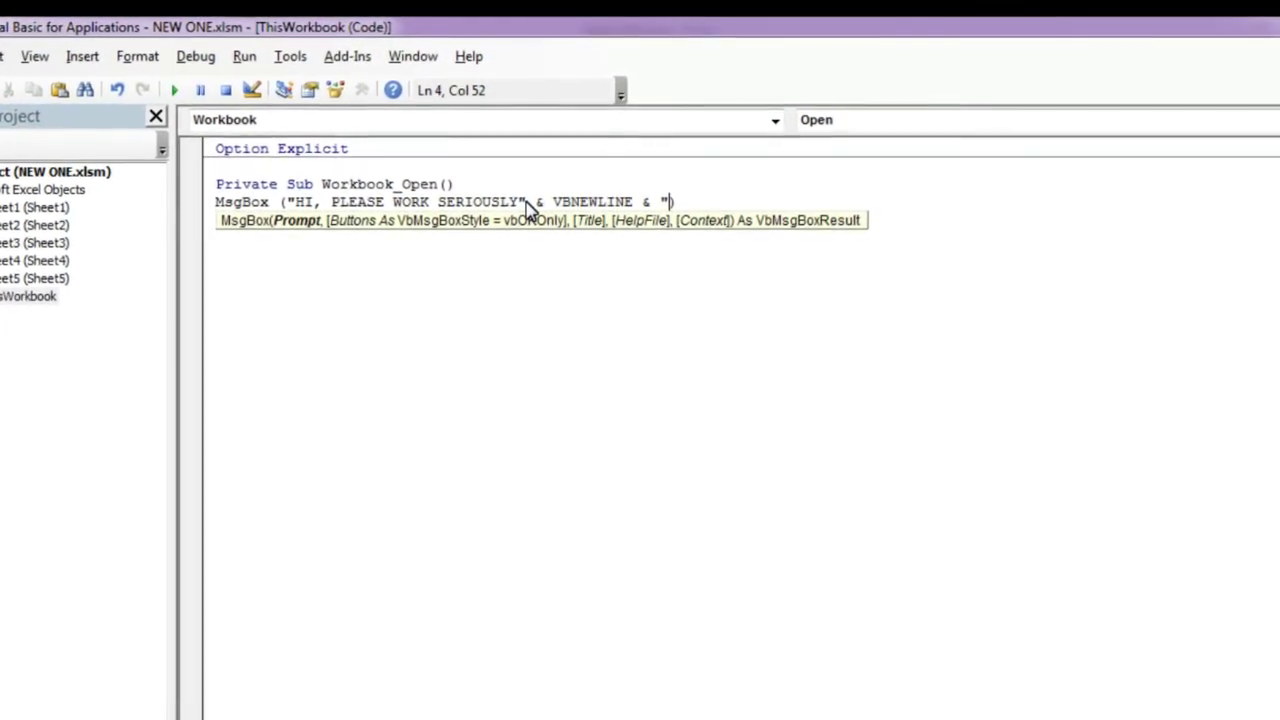
text(THIS IS)
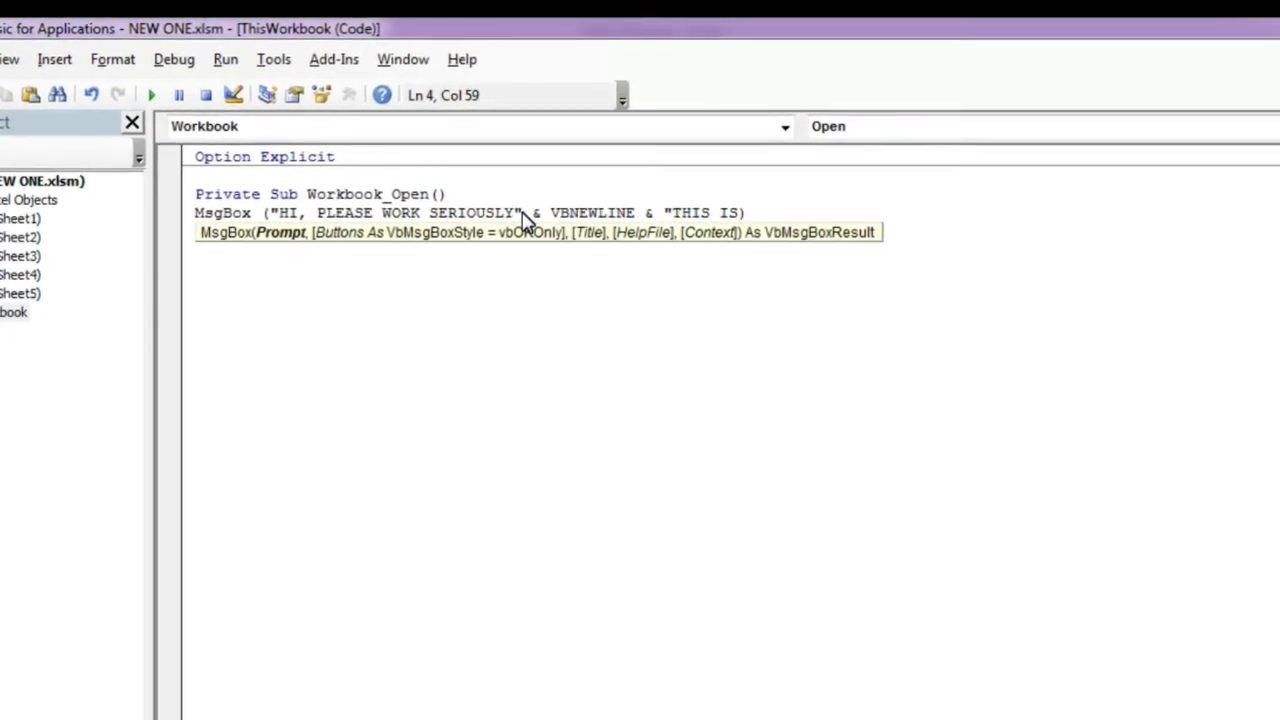
text( ONLY TIME)
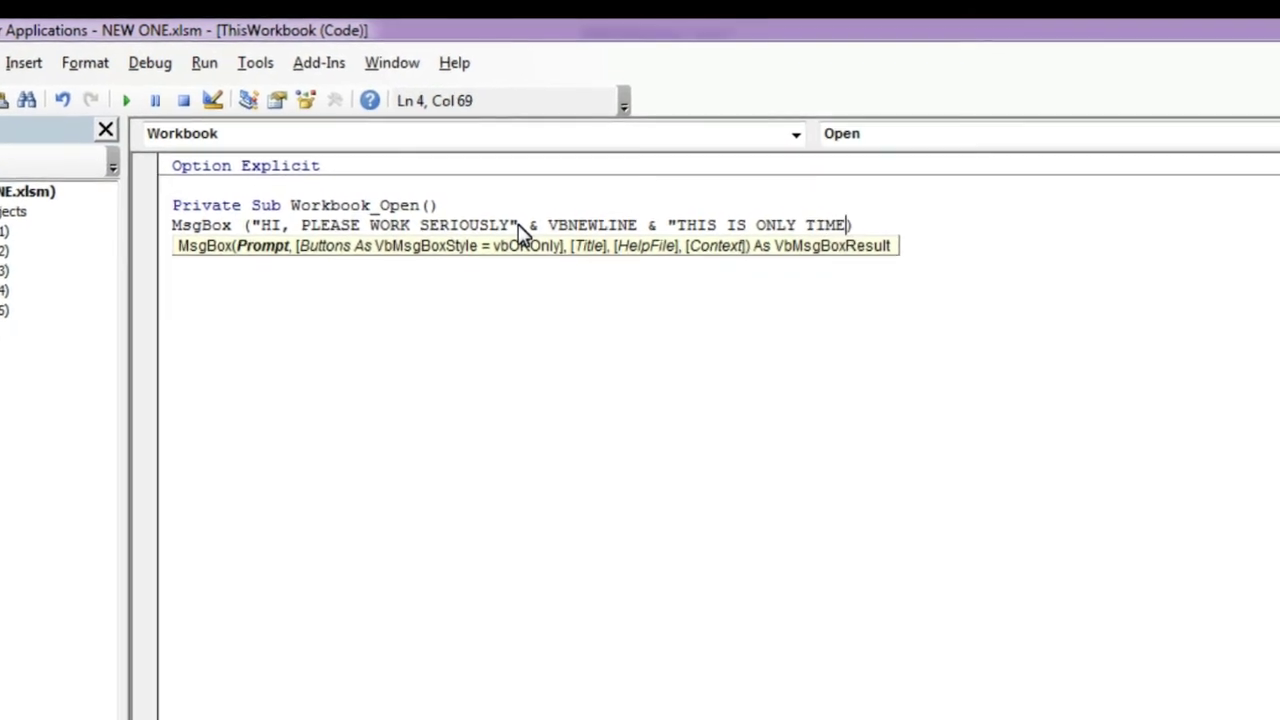
text(")
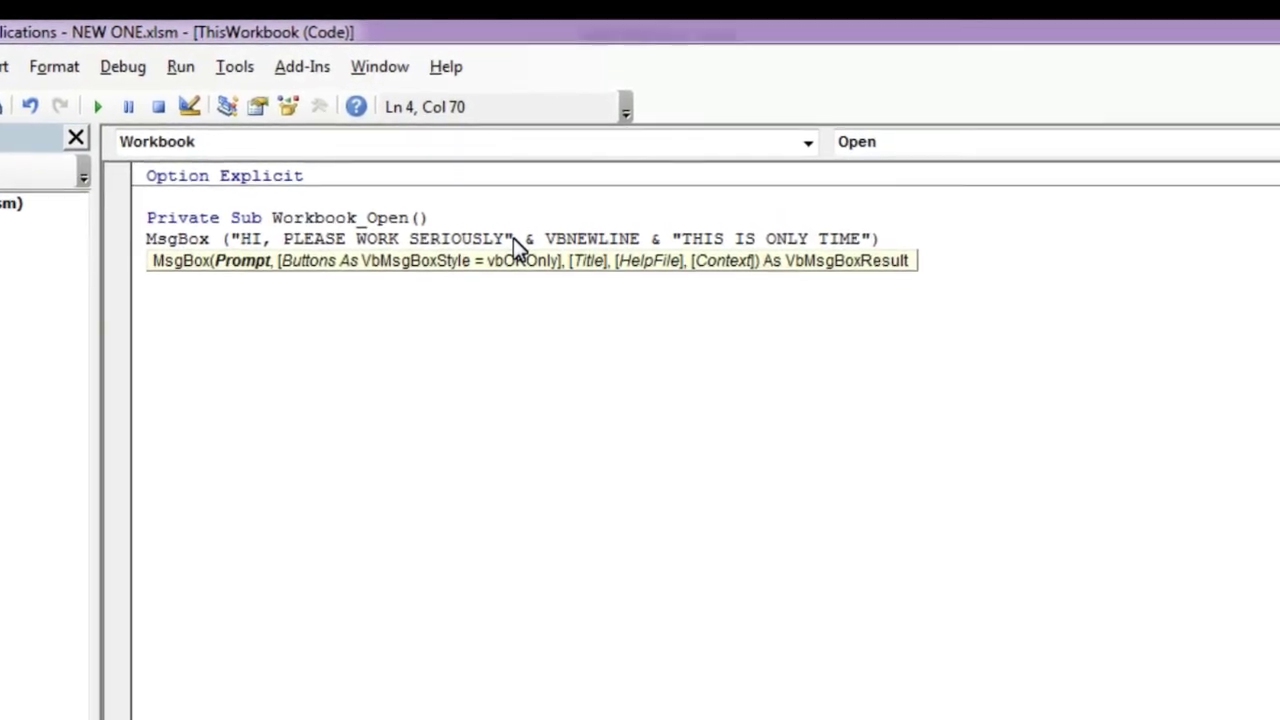
key(Down)
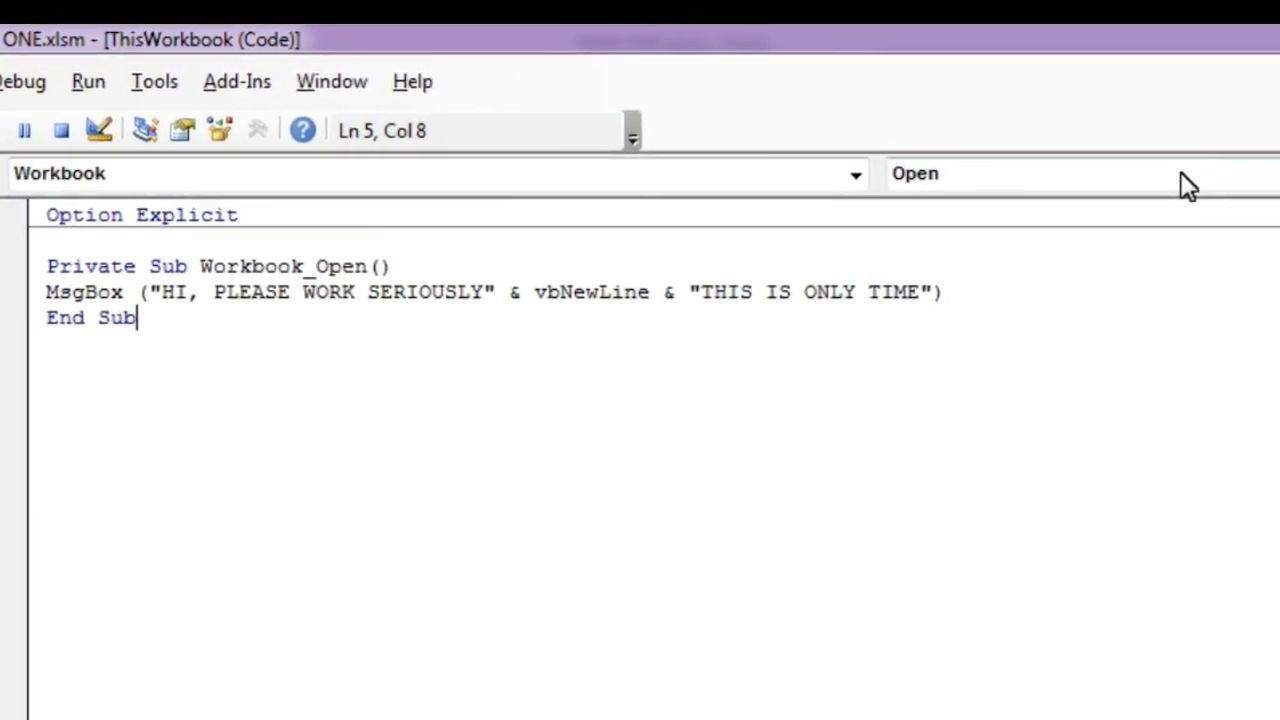
click(1264, 24)
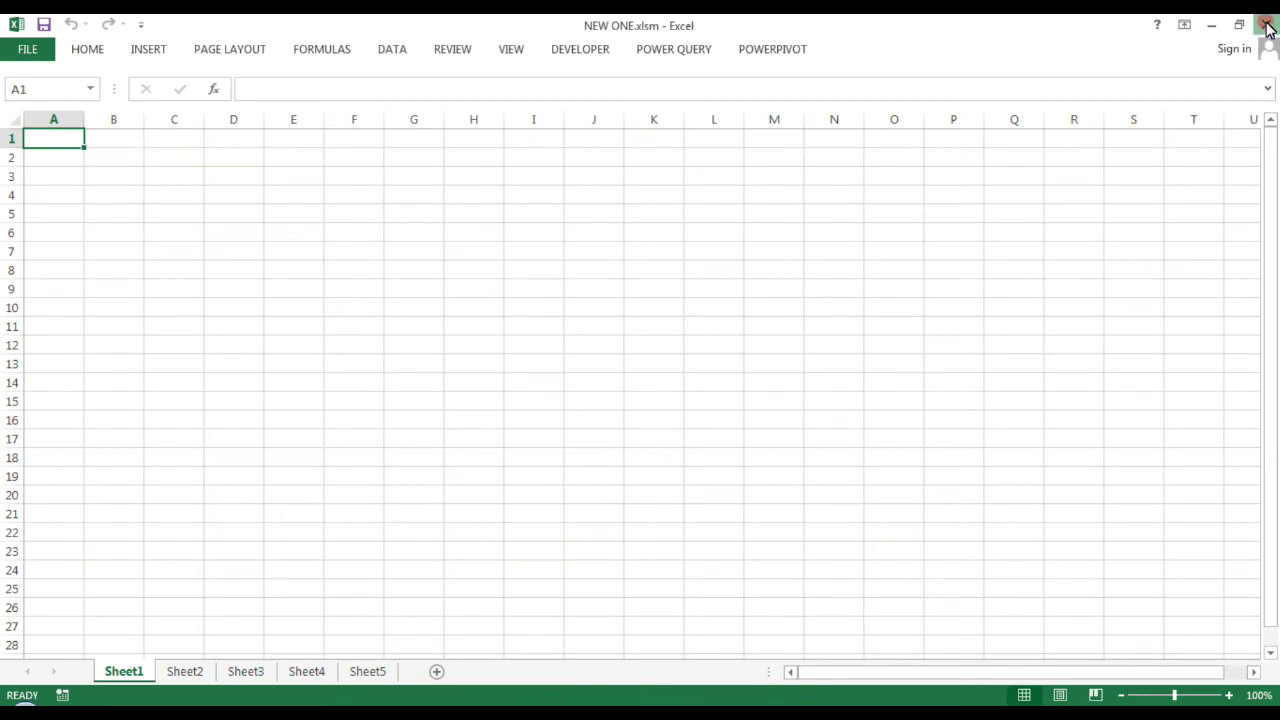
Close and reopen NEW ONE.xlsm, dismiss the two-line greeting, and maximize the workbook window
click(1266, 26)
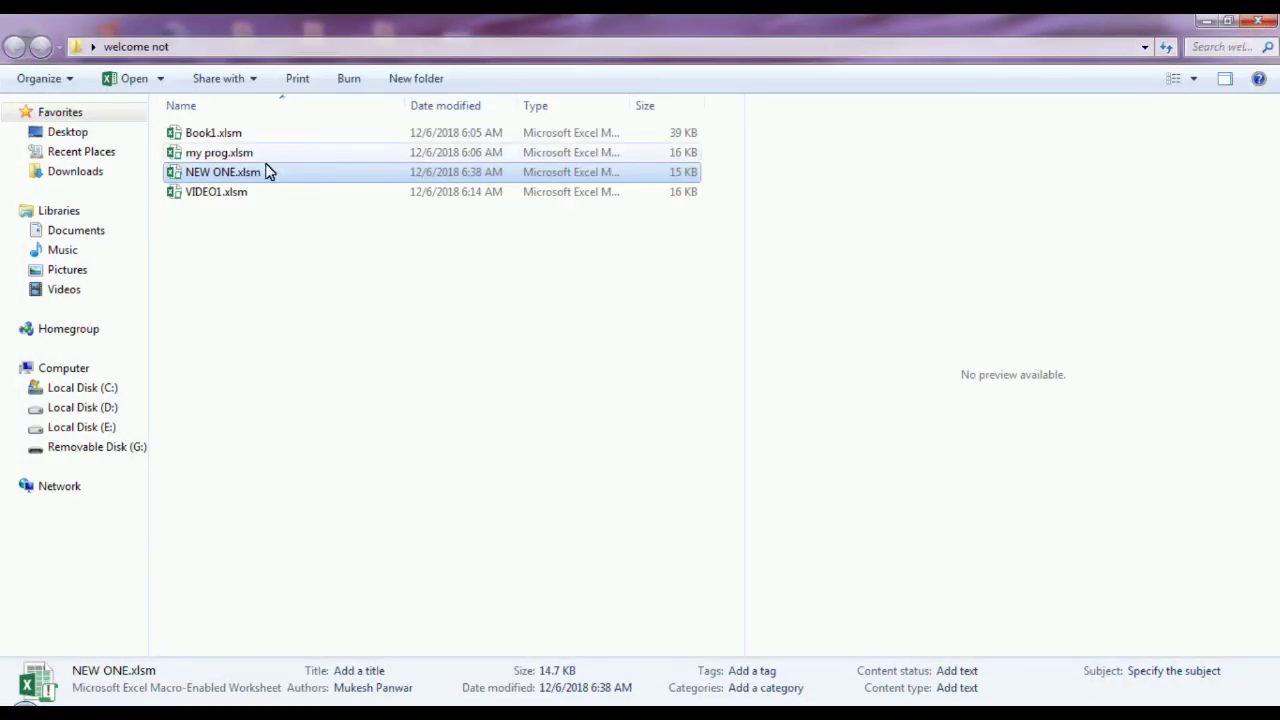
double_click(255, 173)
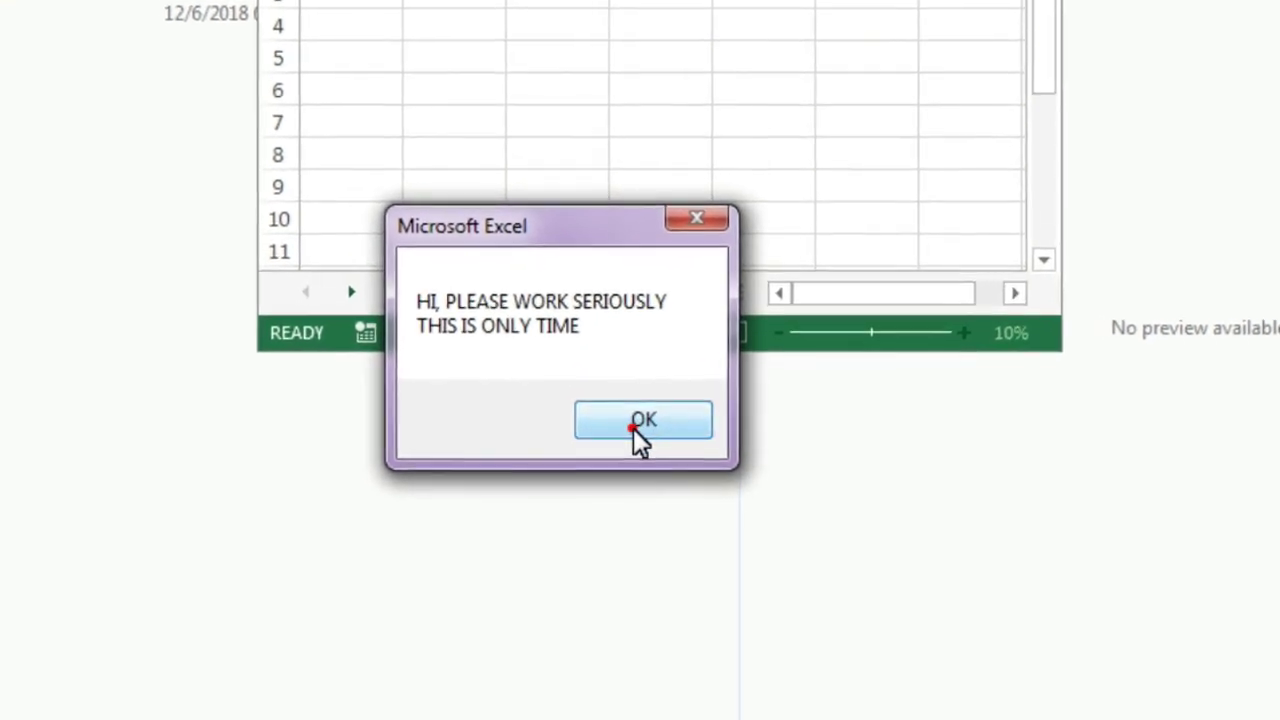
click(633, 428)
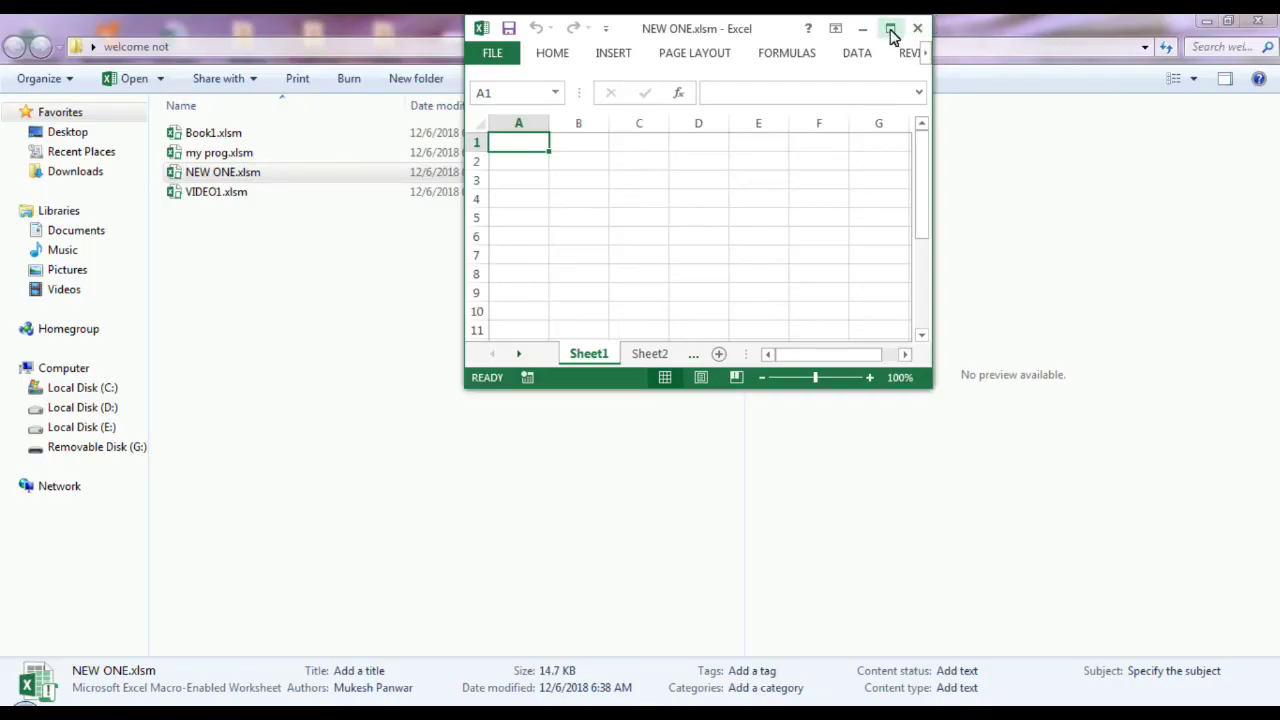
click(890, 28)
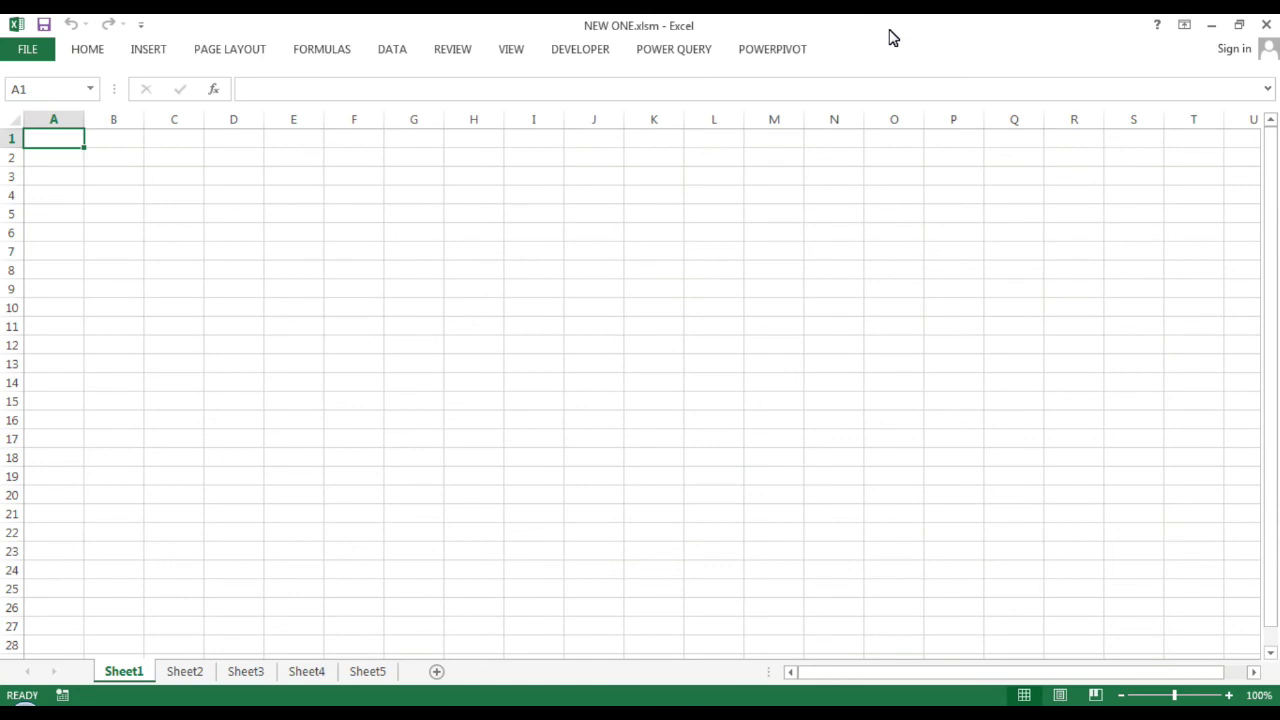